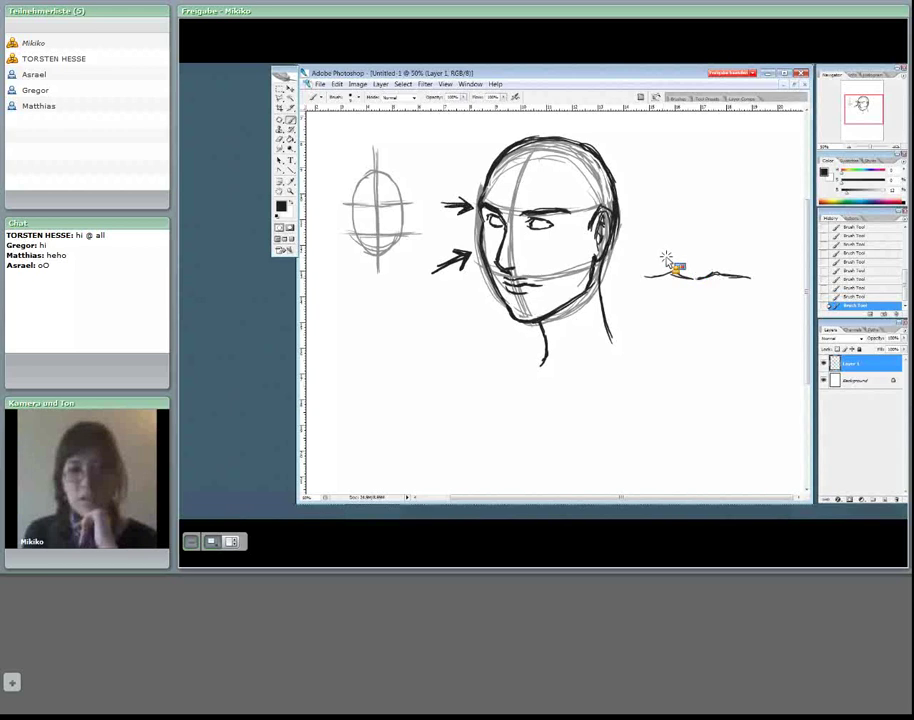
Draw the upper and lower lips of the front-view mouth beside the head, with a dashed vertical centre line and extended mouth corners
mouse_move(658, 289)
left_mouse_down()
mouse_move(704, 304)
mouse_move(742, 289)
left_mouse_up()
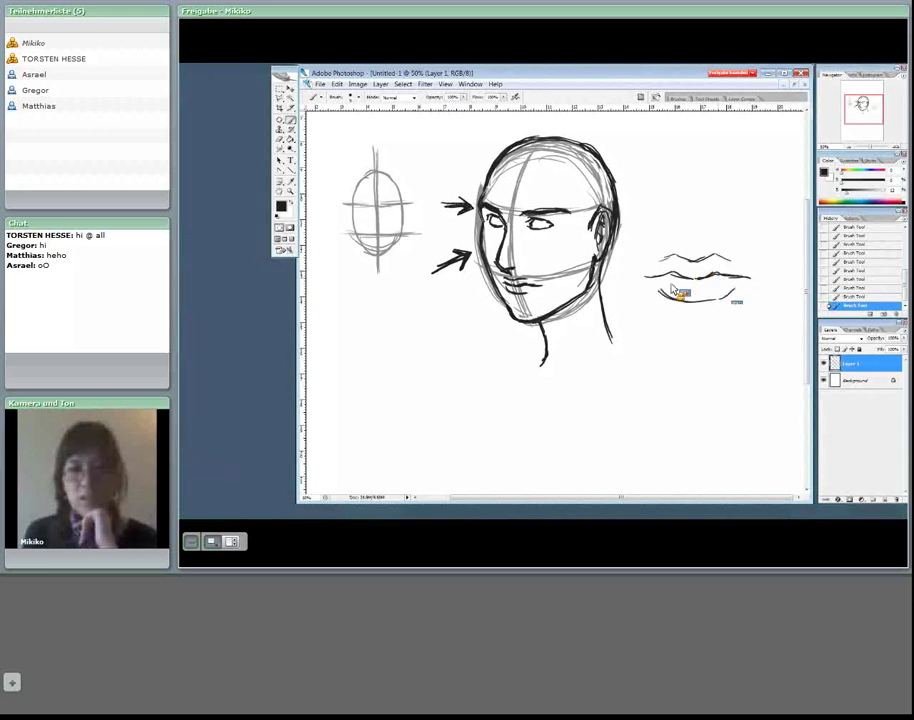
mouse_move(655, 284)
left_mouse_down()
mouse_move(666, 294)
mouse_move(682, 260)
mouse_move(725, 258)
left_mouse_up()
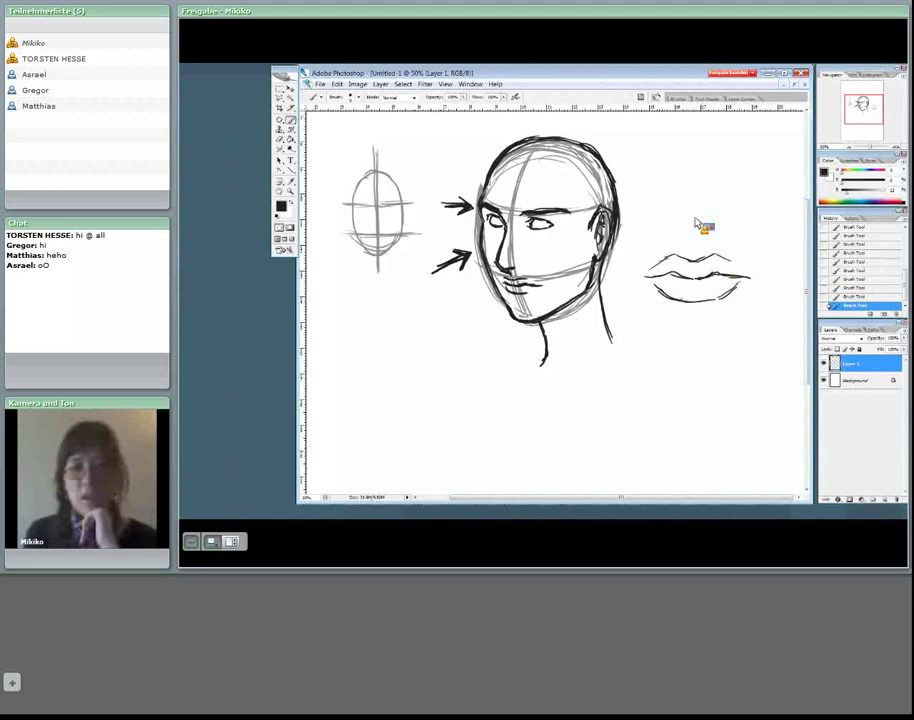
left_click_drag(688, 183, 688, 322)
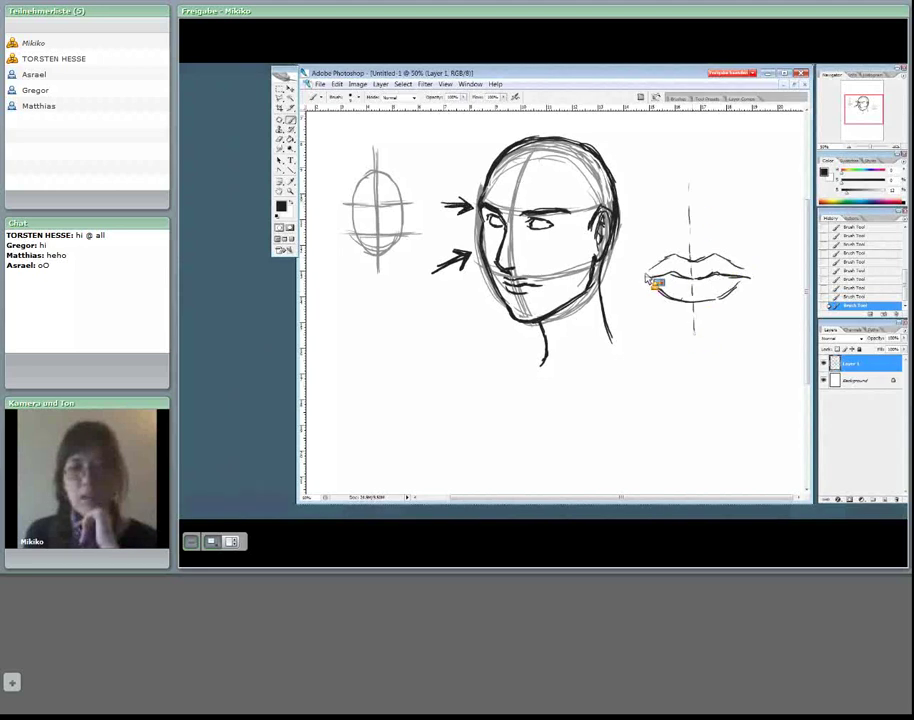
left_click_drag(643, 278, 752, 278)
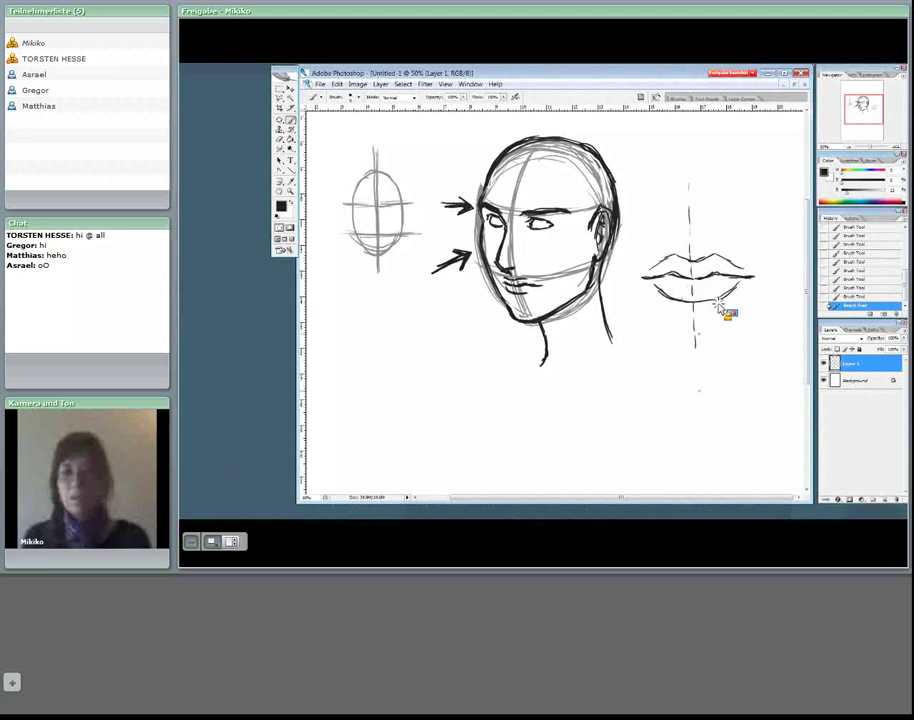
Sketch a second mouth in three-quarter view below the front-view lips, with a dashed vertical centre line through it
scroll(714, 304, "down", 3)
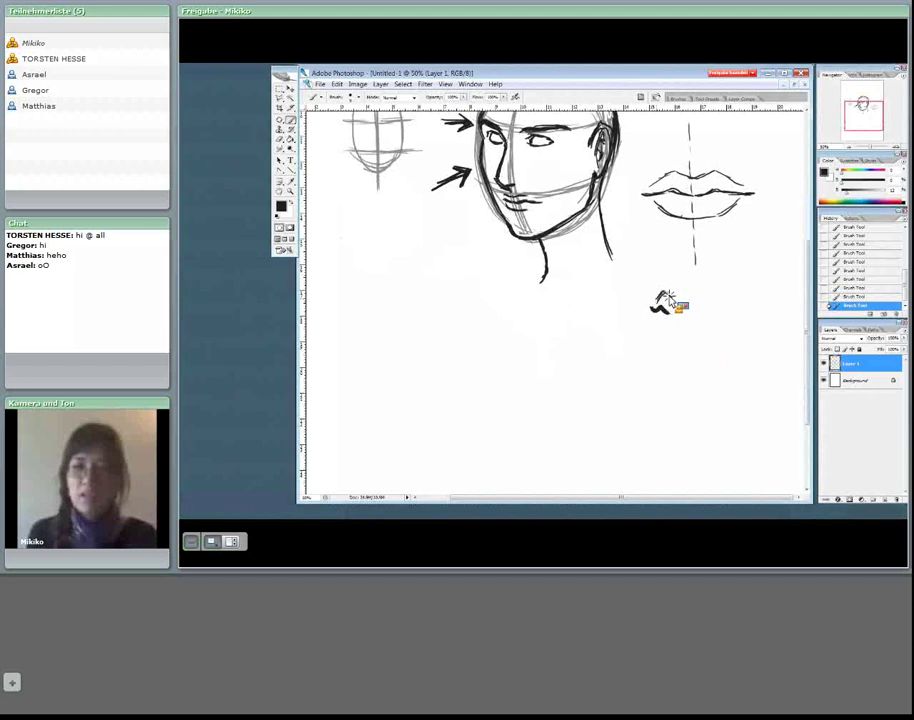
mouse_move(657, 303)
left_mouse_down()
mouse_move(671, 302)
mouse_move(666, 334)
left_mouse_up()
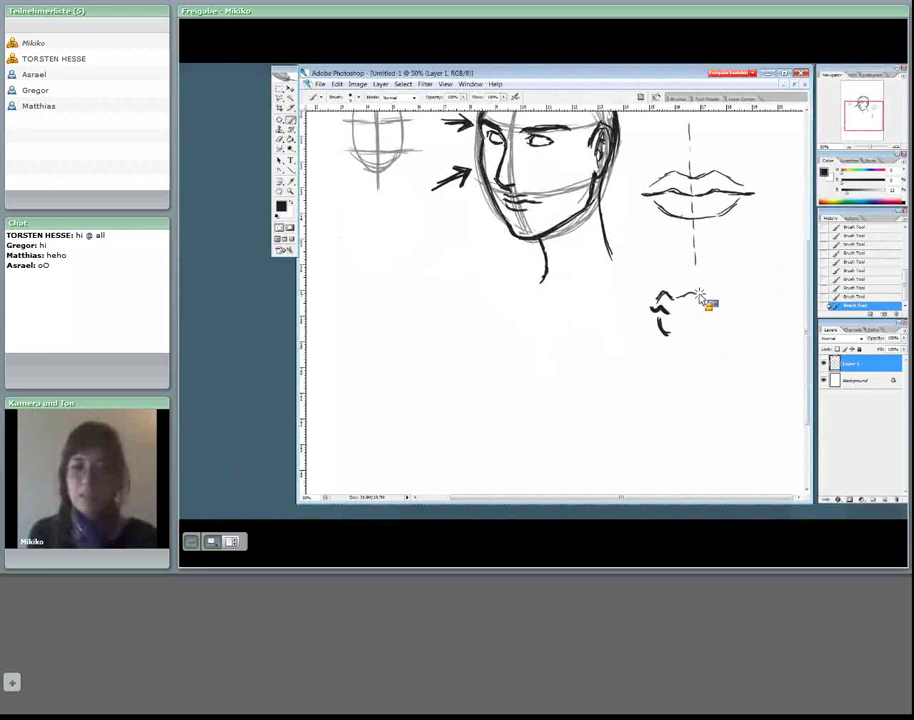
mouse_move(699, 295)
left_mouse_down()
mouse_move(724, 318)
mouse_move(683, 320)
mouse_move(729, 318)
mouse_move(700, 296)
left_mouse_up()
left_click(681, 332)
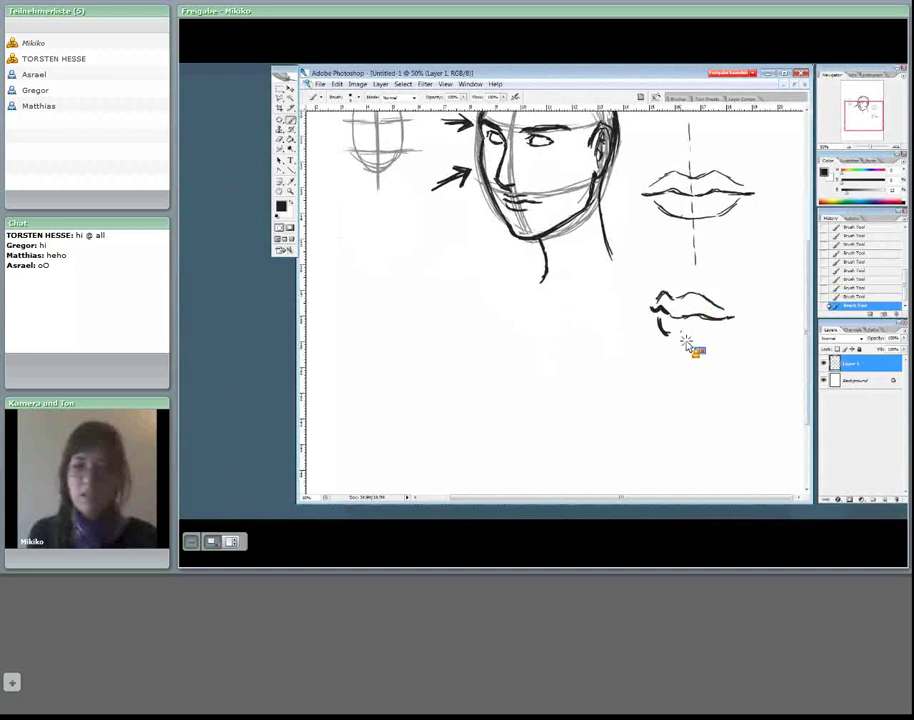
left_click_drag(686, 343, 728, 333)
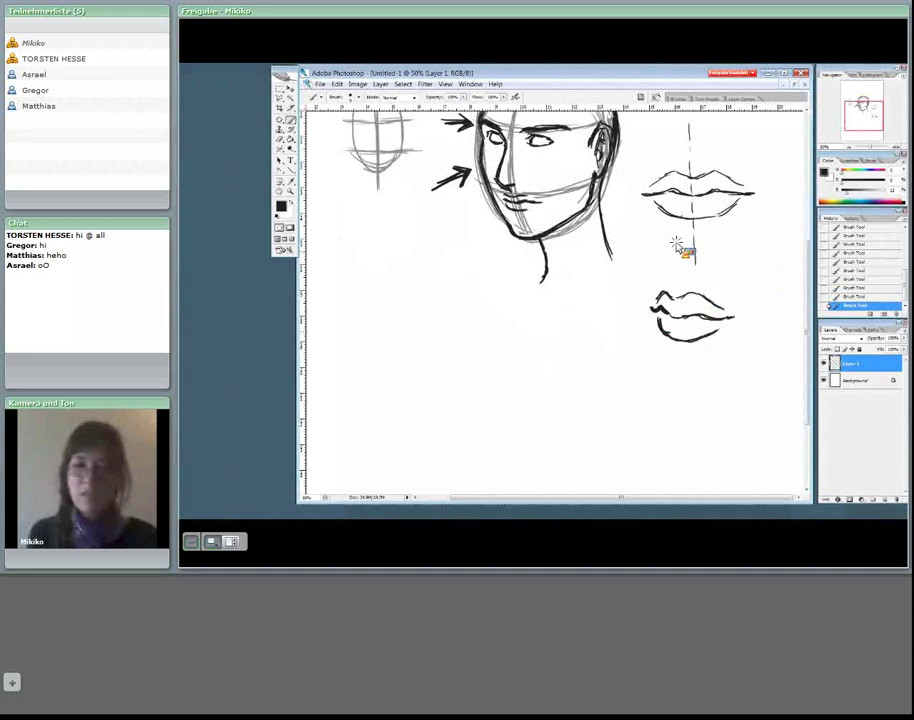
left_click_drag(677, 244, 675, 386)
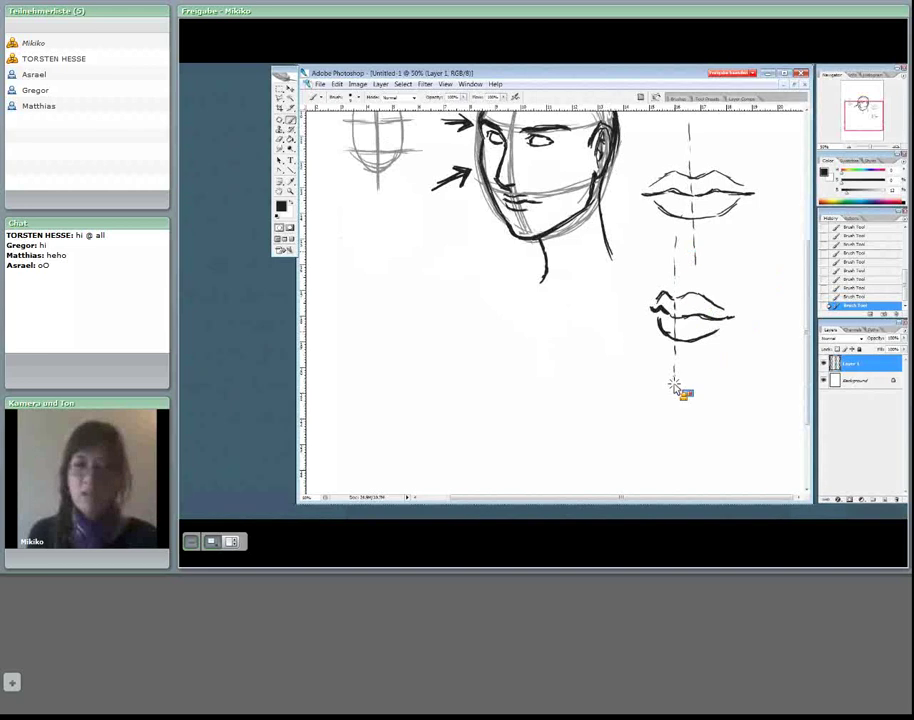
left_click_drag(675, 234, 676, 338)
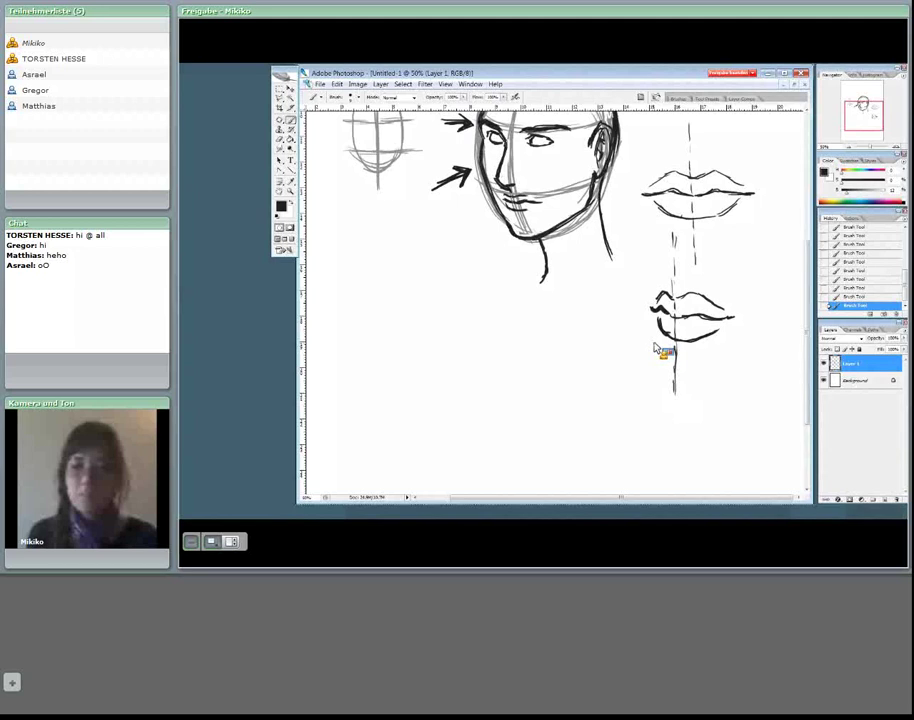
left_click_drag(650, 347, 672, 358)
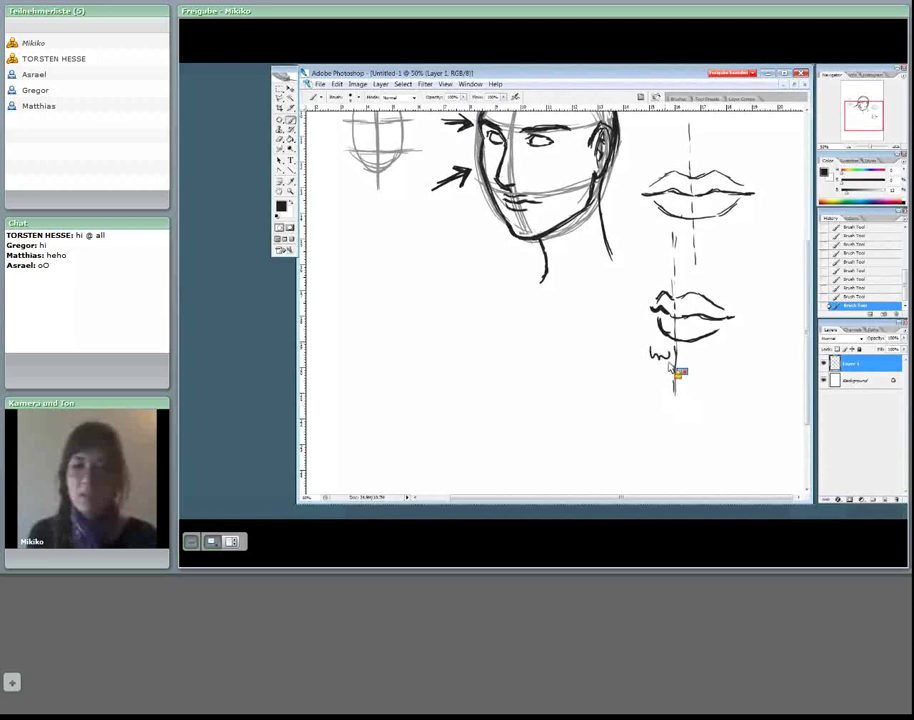
mouse_move(682, 350)
left_mouse_down()
mouse_move(706, 362)
mouse_move(737, 349)
left_mouse_up()
left_click(855, 289)
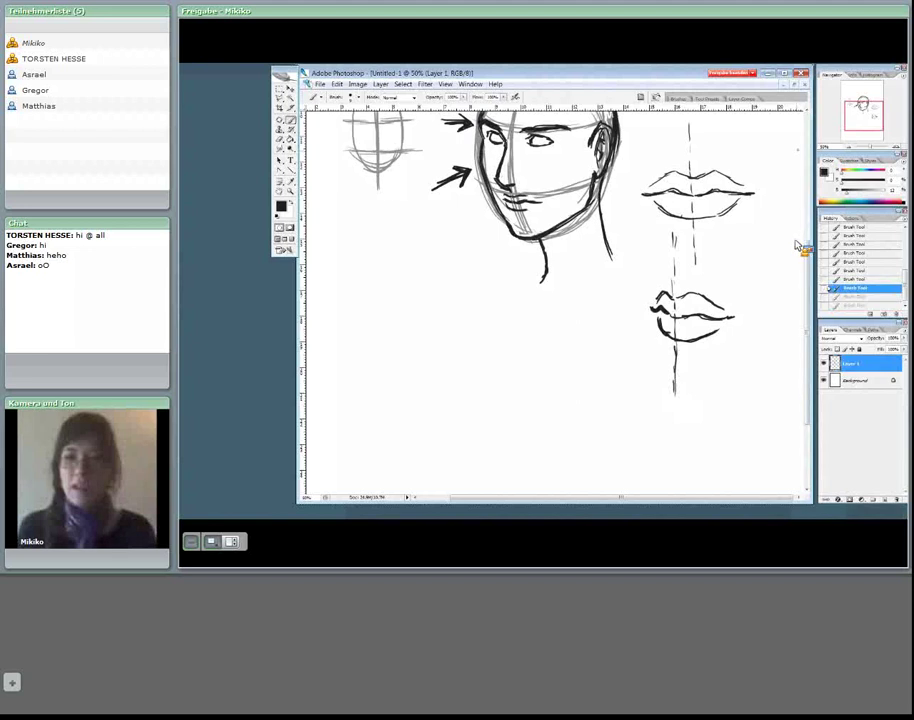
Draw a red hairline across the forehead to the temple of the head sketch, plus red hair contours around the skull and behind the ear
left_click_drag(802, 245, 804, 198)
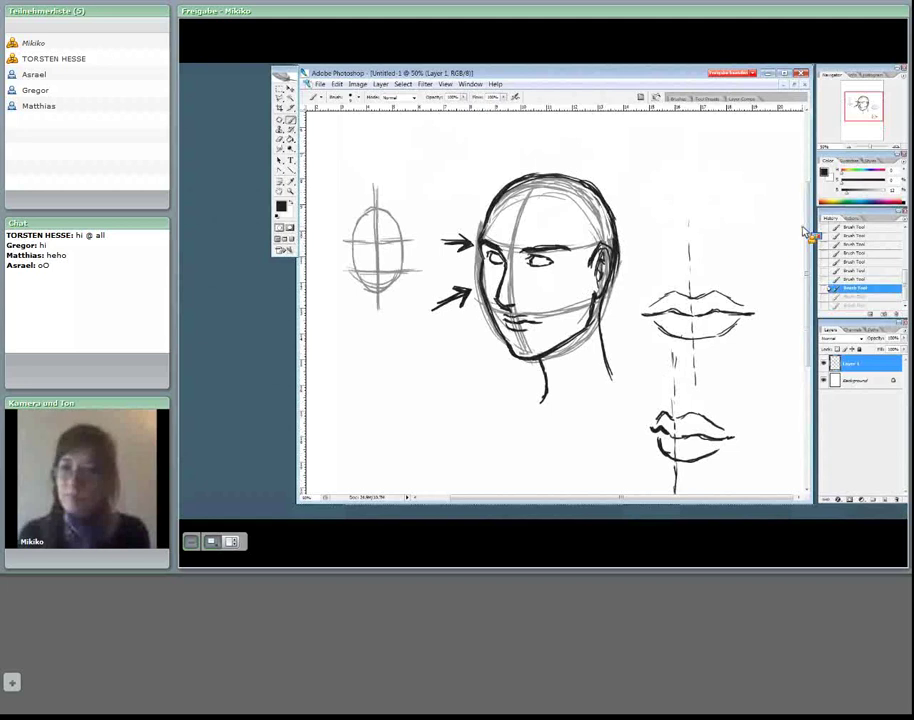
left_click(897, 199)
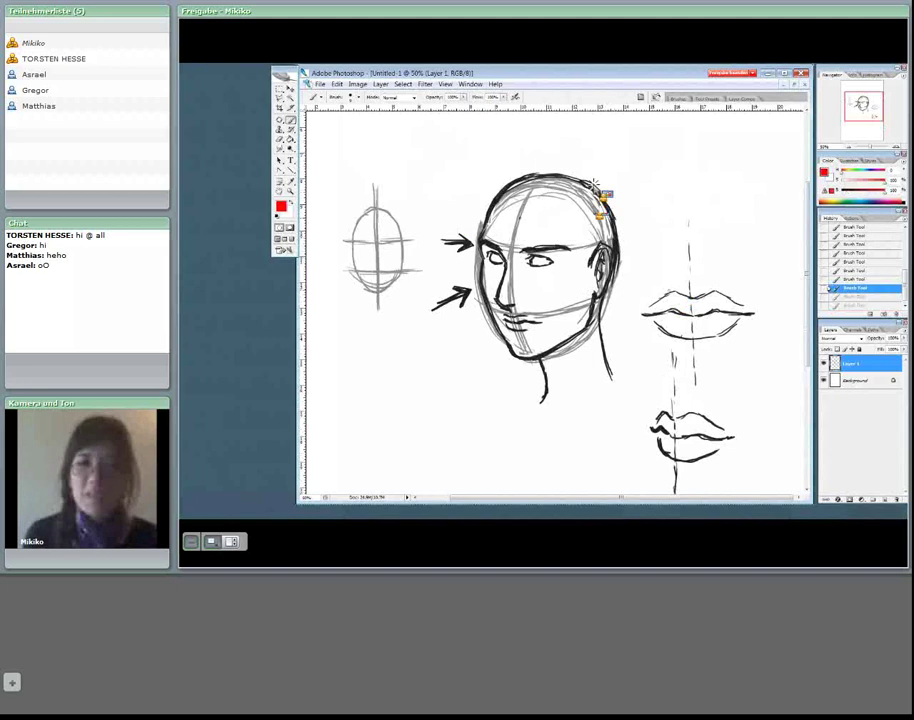
scroll(550, 172, "down", 2)
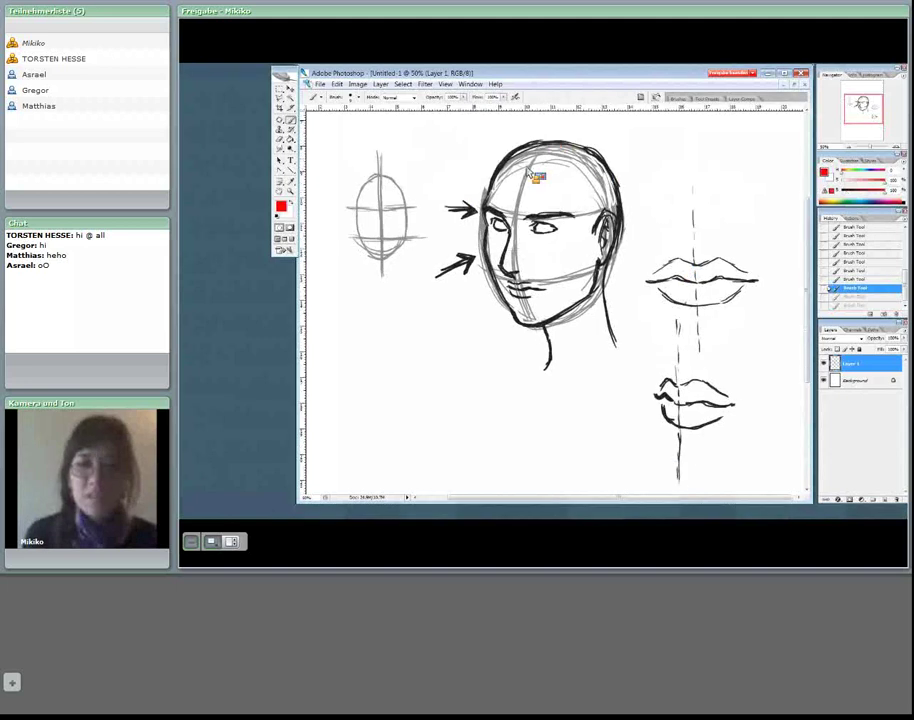
left_click(510, 171)
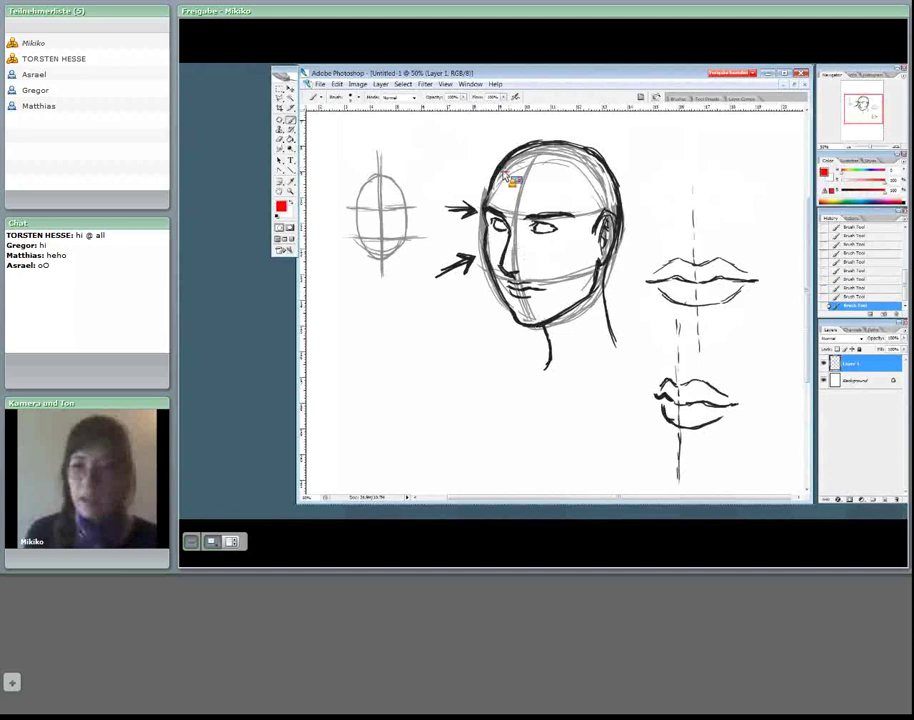
left_click(856, 295)
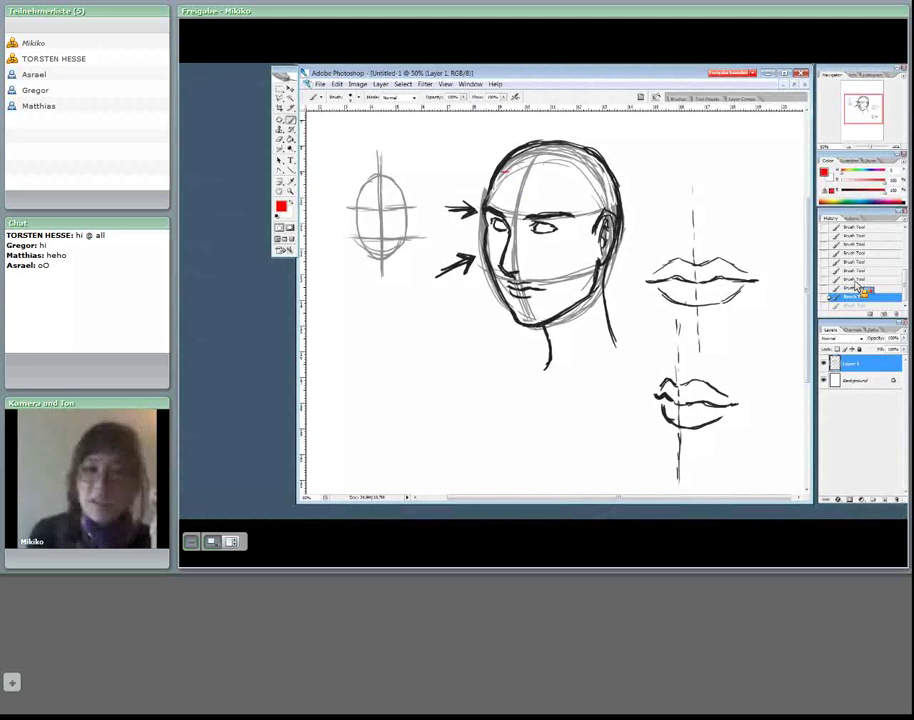
mouse_move(508, 175)
left_mouse_down()
mouse_move(567, 180)
mouse_move(593, 207)
mouse_move(596, 250)
mouse_move(590, 230)
left_mouse_up()
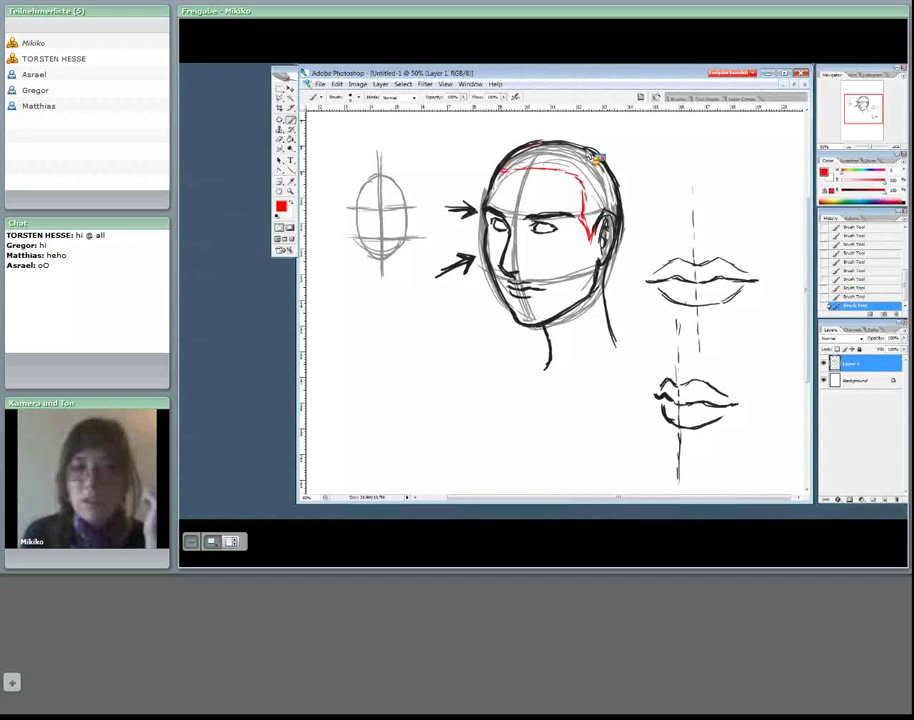
mouse_move(610, 173)
left_mouse_down()
mouse_move(622, 195)
mouse_move(618, 216)
left_mouse_up()
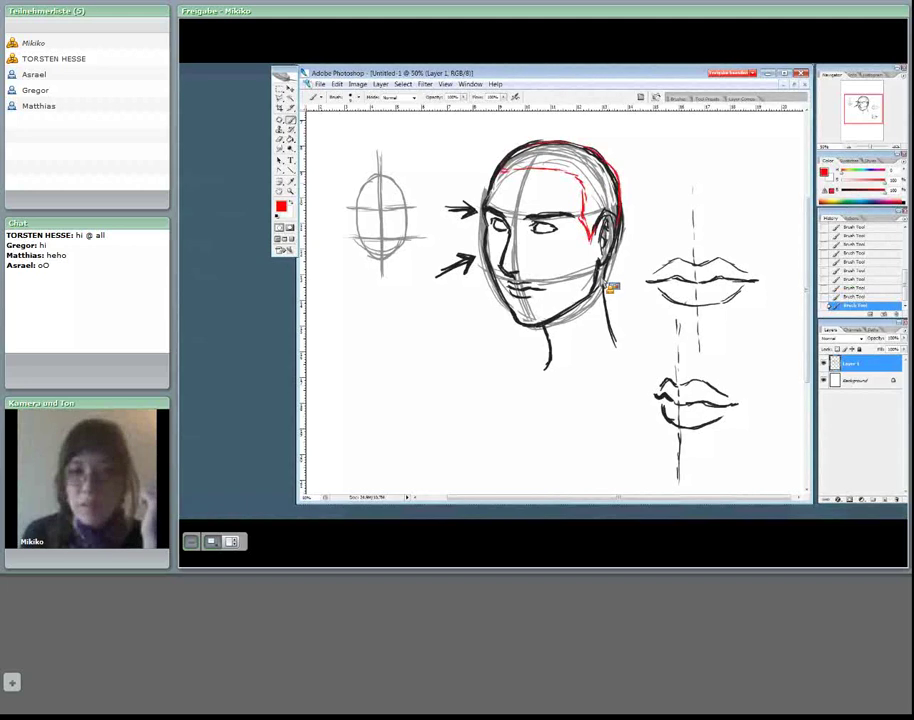
mouse_move(603, 292)
left_mouse_down()
mouse_move(620, 230)
mouse_move(605, 255)
mouse_move(587, 244)
mouse_move(591, 237)
mouse_move(592, 284)
left_mouse_up()
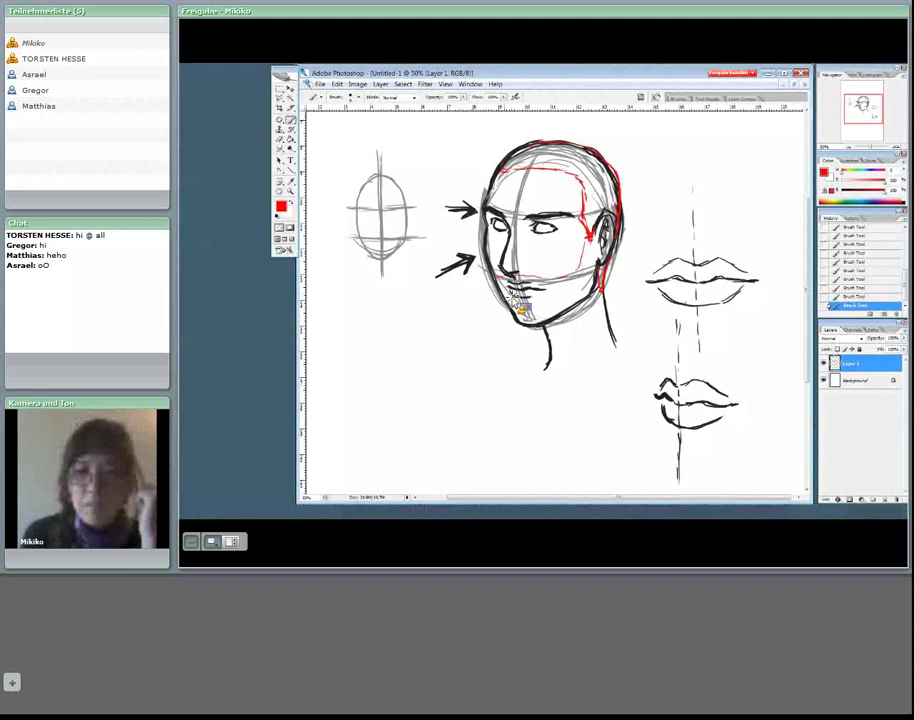
Try red outlines across the cheek and around the lips, and revert the drawing to the hairline strokes
mouse_move(528, 303)
left_mouse_down()
mouse_move(545, 289)
mouse_move(514, 289)
mouse_move(530, 308)
left_mouse_up()
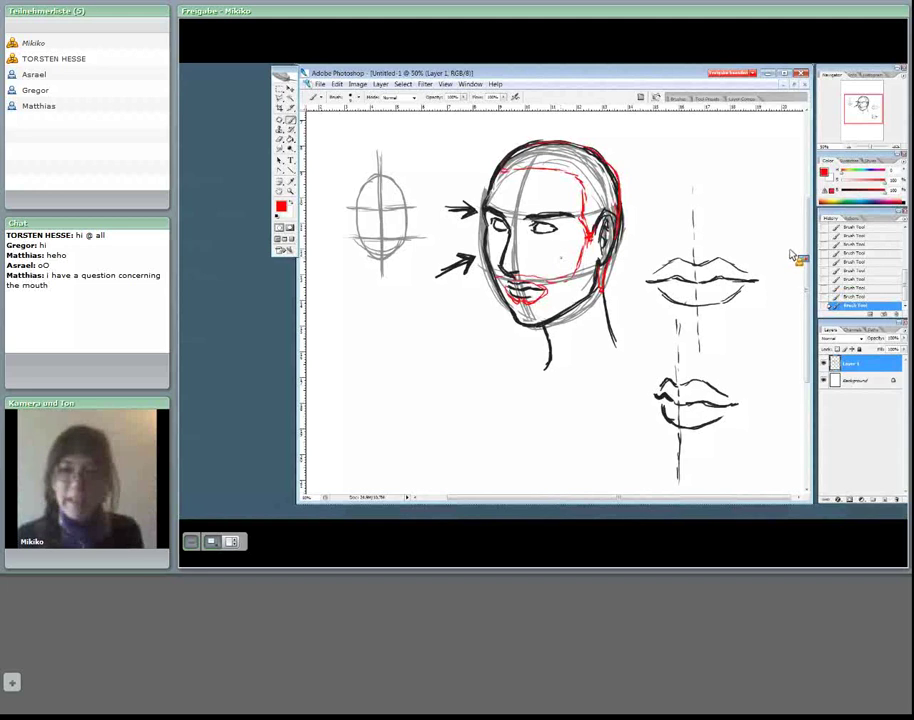
left_click(899, 246)
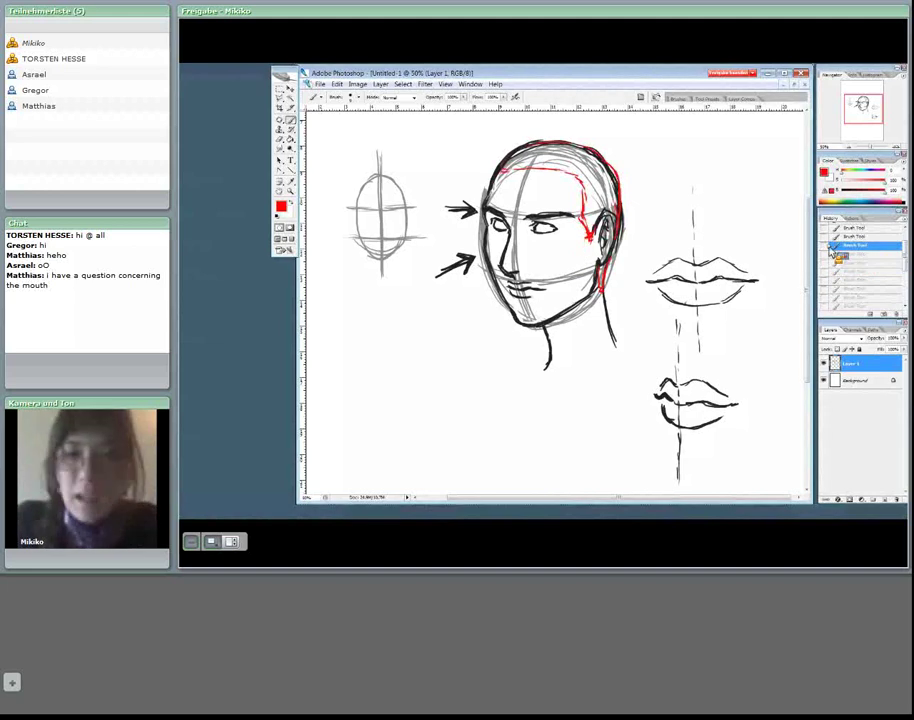
Draw a left-facing head profile in black below the head sketch, including forehead, nose, lips, chin, jaw, back of head and neck
left_click(509, 175)
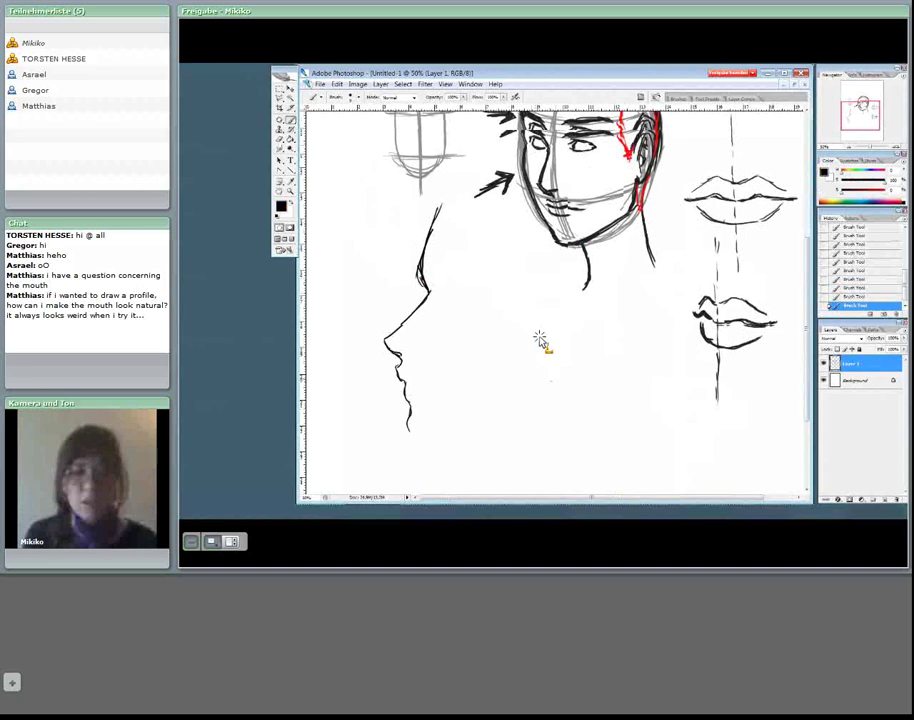
mouse_move(478, 386)
left_mouse_down()
mouse_move(522, 378)
mouse_move(466, 470)
left_mouse_up()
mouse_move(424, 240)
left_mouse_down()
mouse_move(453, 188)
mouse_move(505, 140)
left_mouse_up()
mouse_move(612, 250)
left_mouse_down()
mouse_move(571, 349)
mouse_move(549, 365)
left_mouse_up()
left_click_drag(641, 268, 567, 369)
mouse_move(576, 362)
left_mouse_down()
mouse_move(574, 411)
mouse_move(588, 458)
left_mouse_up()
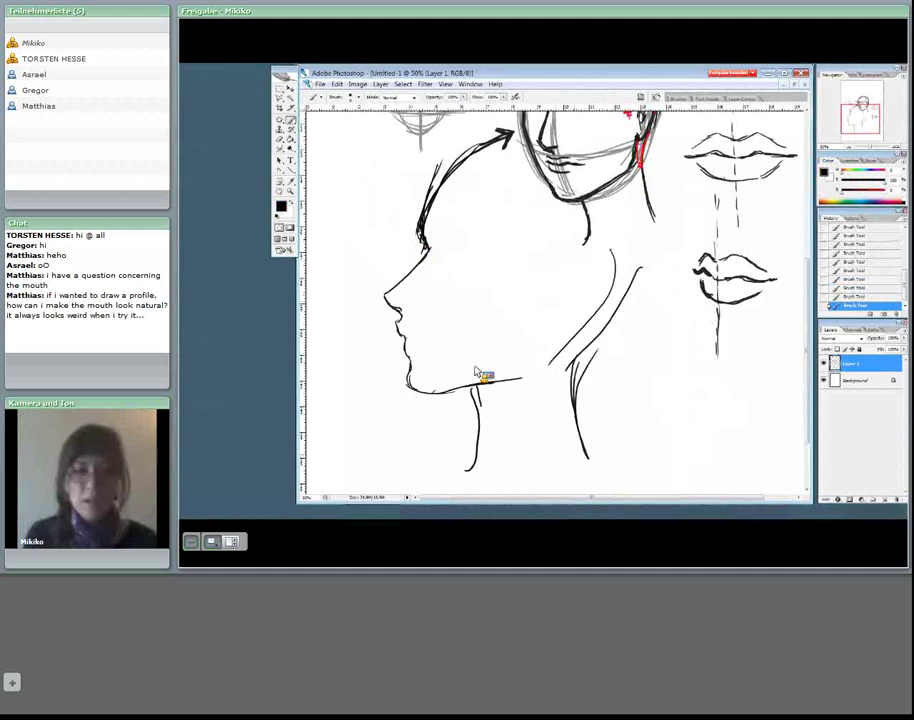
mouse_move(507, 376)
left_mouse_down()
mouse_move(523, 350)
mouse_move(553, 338)
left_mouse_up()
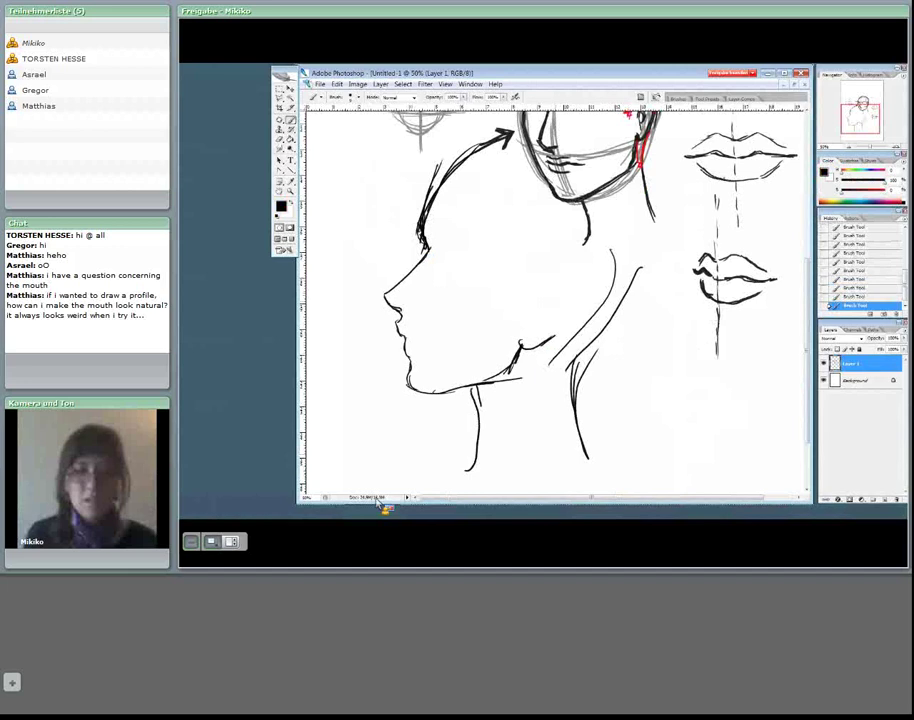
Draw four small curved arrows in front of the profile that follow its curves from below the nose to the chin
left_click(376, 501)
left_click(354, 502)
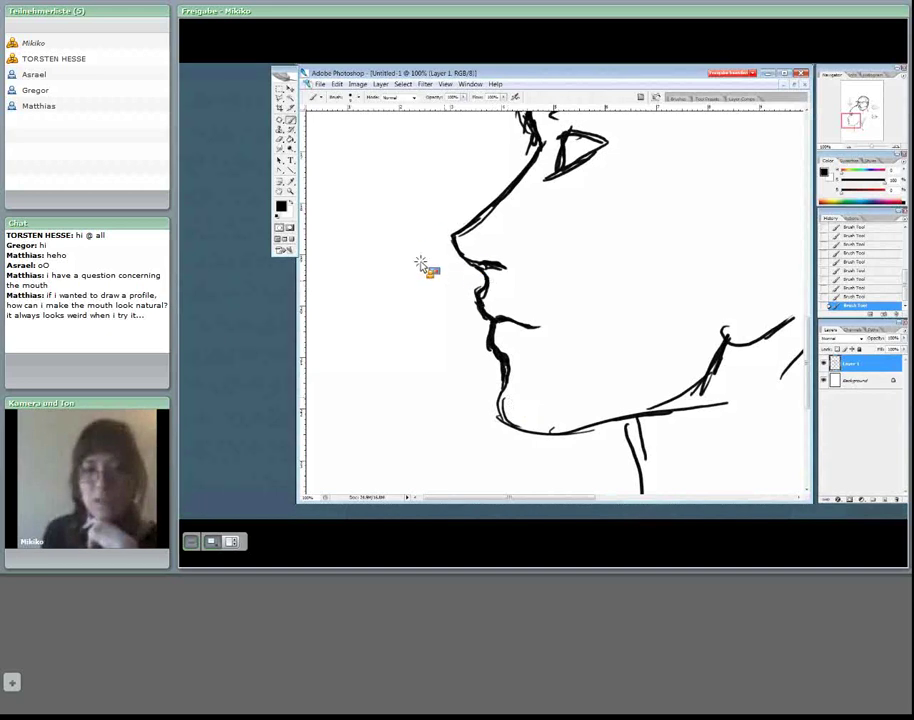
left_click_drag(413, 222, 441, 275)
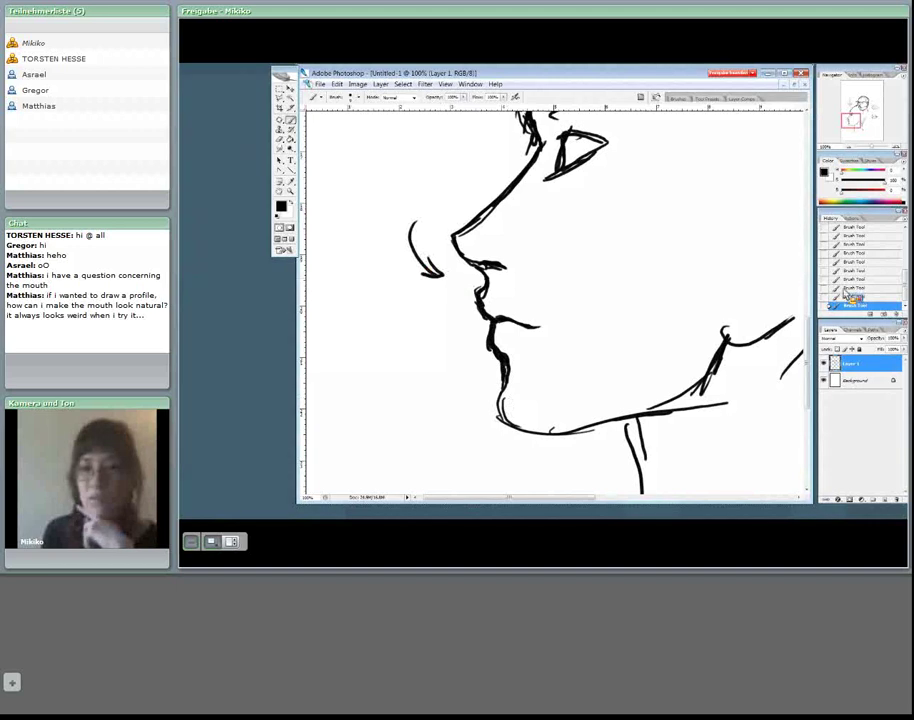
left_click(855, 288)
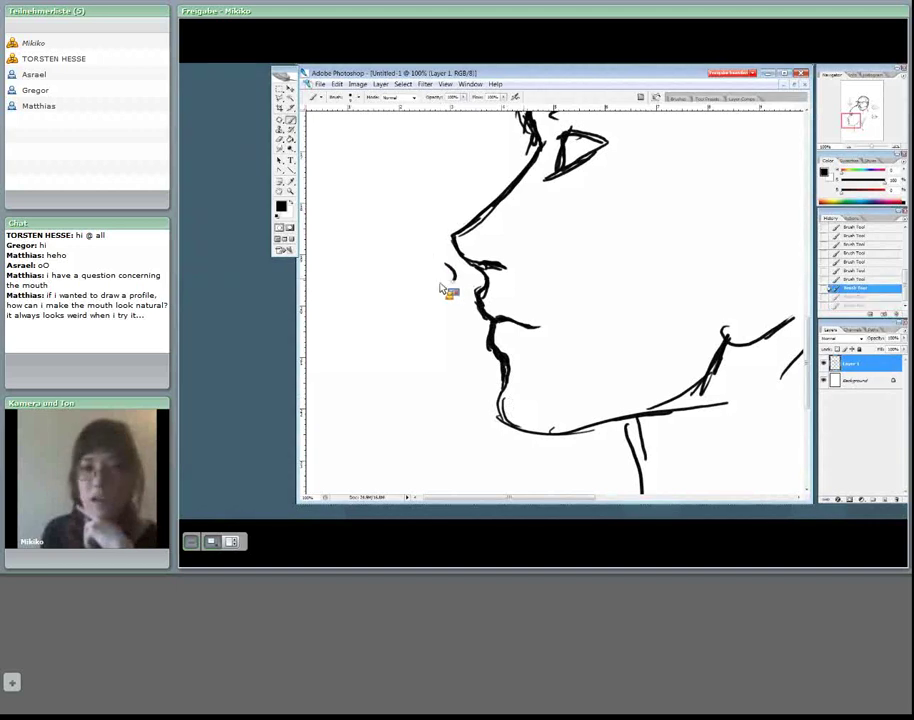
left_click_drag(440, 284, 446, 290)
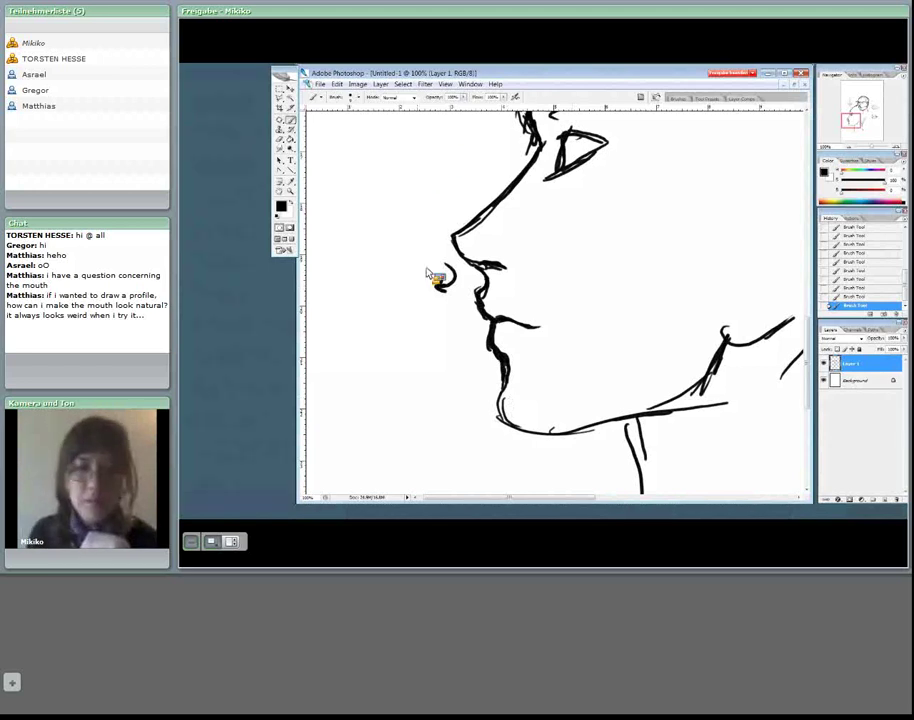
mouse_move(428, 299)
left_mouse_down()
mouse_move(449, 320)
mouse_move(441, 321)
mouse_move(449, 373)
left_mouse_up()
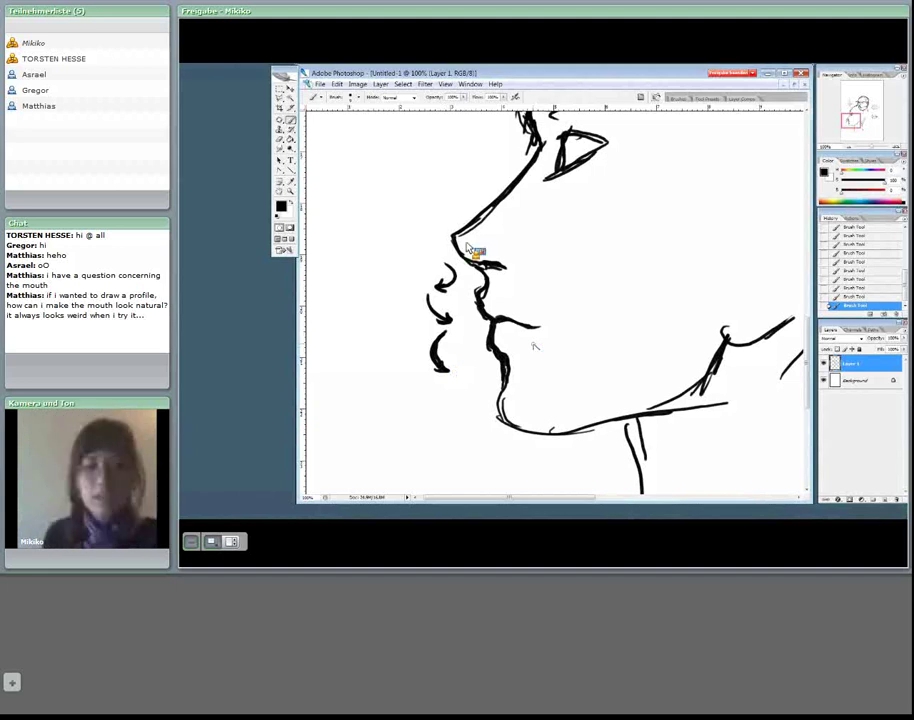
left_click_drag(457, 376, 466, 401)
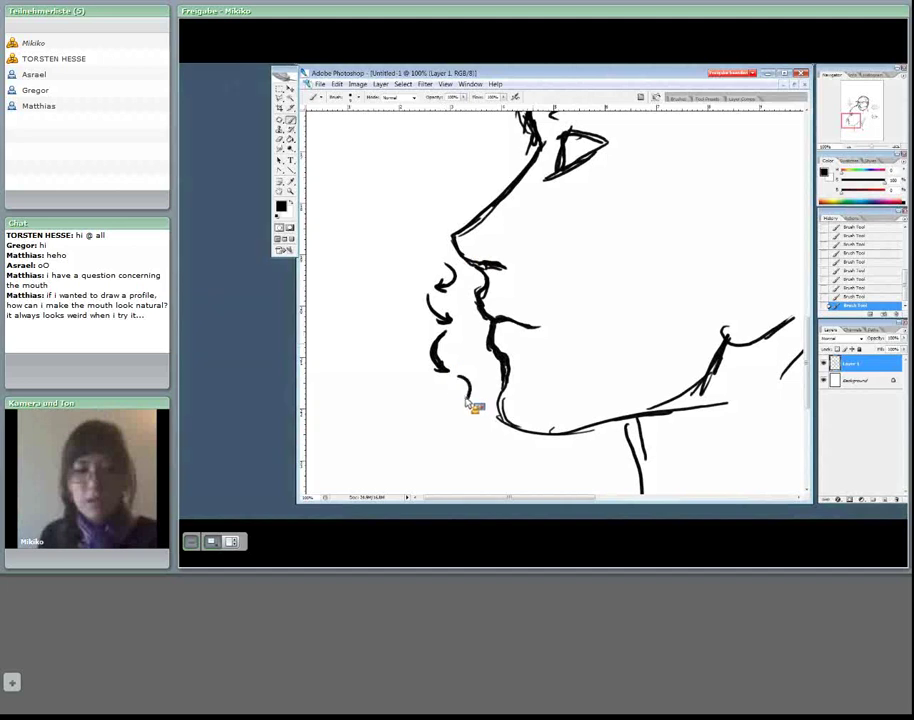
Try a wavy vertical line in front of the curved arrows, and undo it
mouse_move(369, 211)
left_mouse_down()
mouse_move(342, 251)
mouse_move(342, 270)
mouse_move(379, 300)
mouse_move(364, 363)
mouse_move(396, 374)
mouse_move(362, 432)
left_mouse_up()
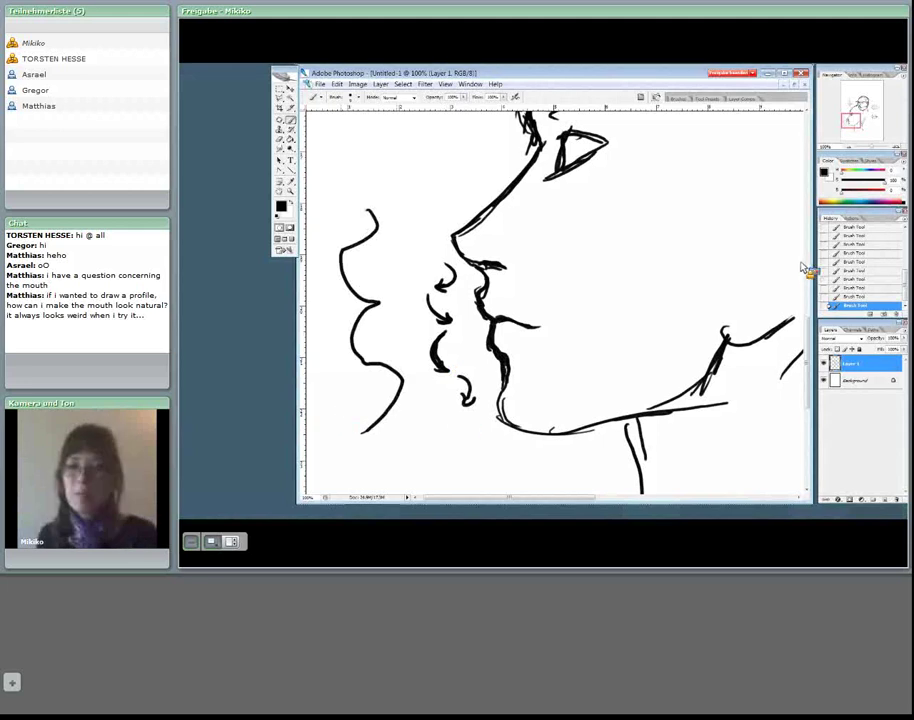
left_click(856, 297)
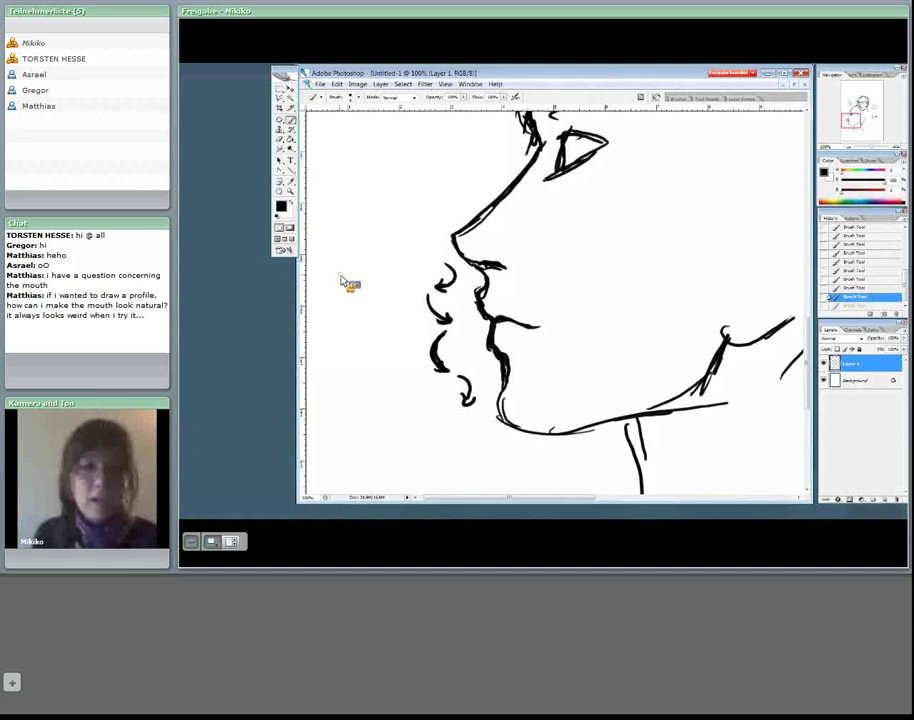
Paint over the profile's mouth line in white and redraw it in black, rising toward the cheek
left_click(494, 301)
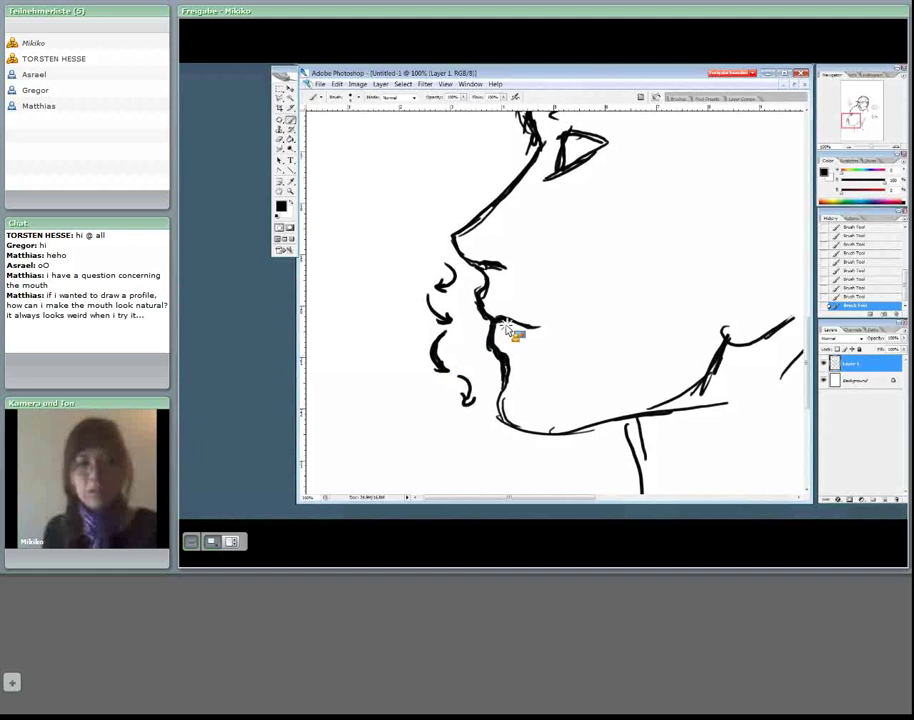
key("x")
mouse_move(498, 327)
left_mouse_down()
mouse_move(506, 318)
mouse_move(539, 325)
mouse_move(503, 327)
left_mouse_up()
key("x")
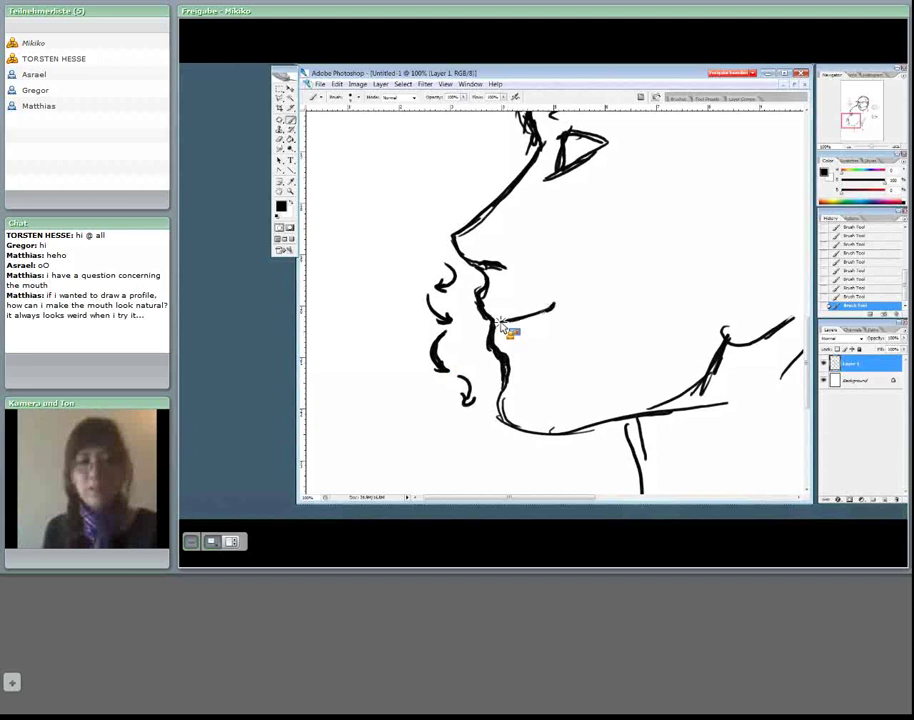
Undo the rising mouth line, then try a straight horizontal mouth line on the profile and undo it
left_click(849, 296)
key("ctrl+alt+z")
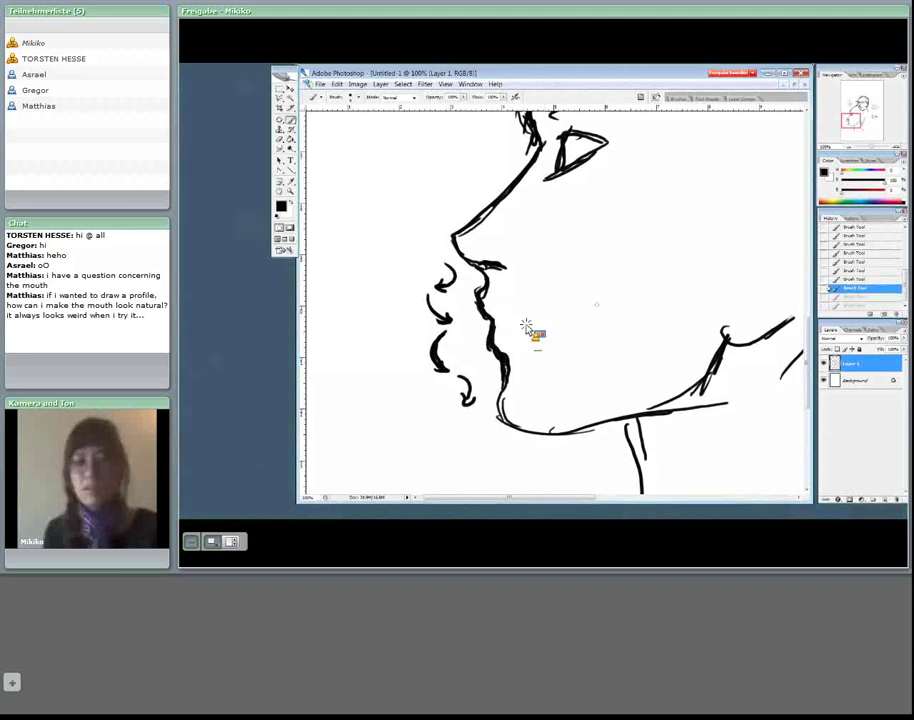
mouse_move(523, 326)
left_mouse_down()
mouse_move(557, 323)
mouse_move(505, 323)
left_mouse_up()
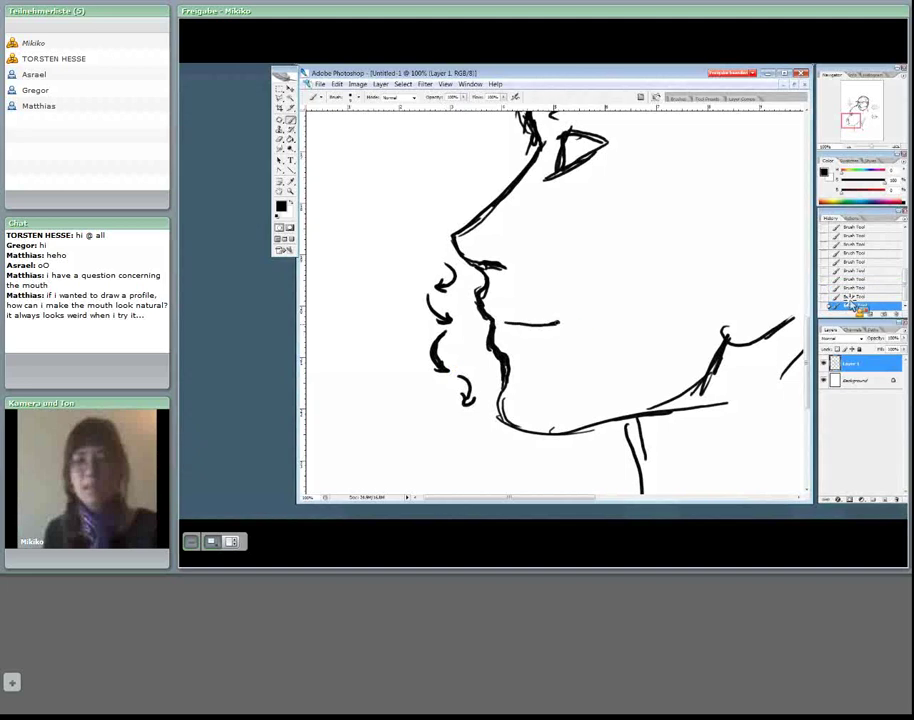
left_click(855, 297)
key("ctrl+z")
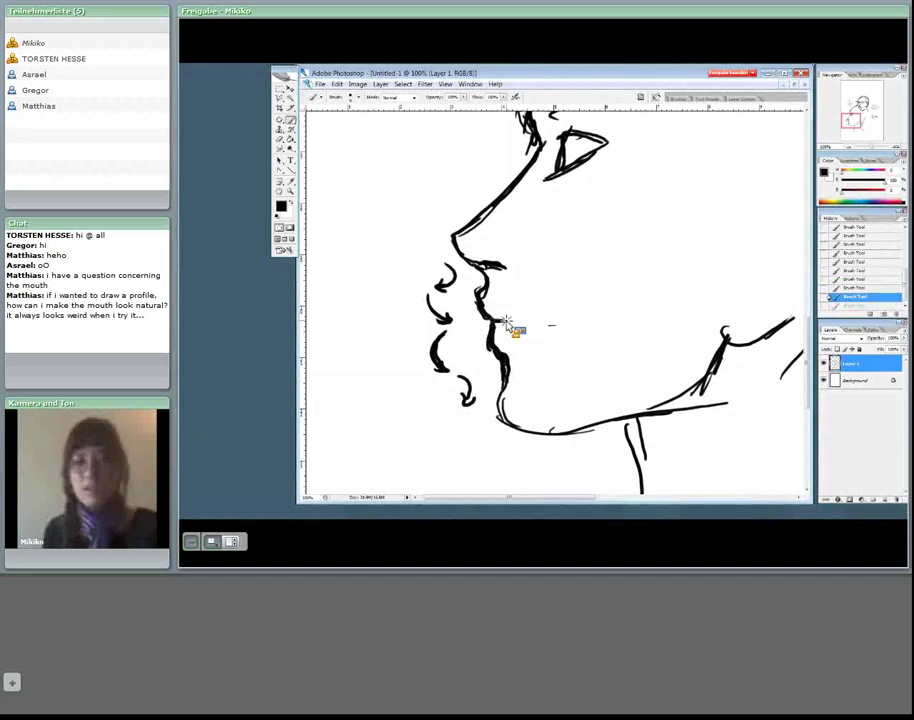
Try a mouth line sloping slightly downward from the profile's lips toward the cheek, and undo it
left_click_drag(506, 321, 550, 330)
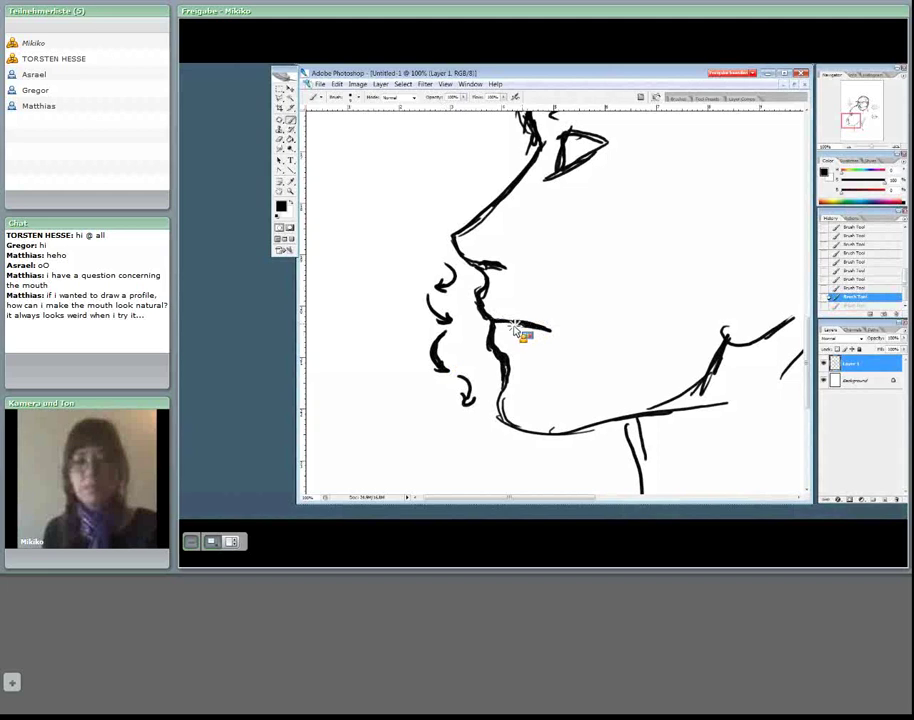
left_click(839, 305)
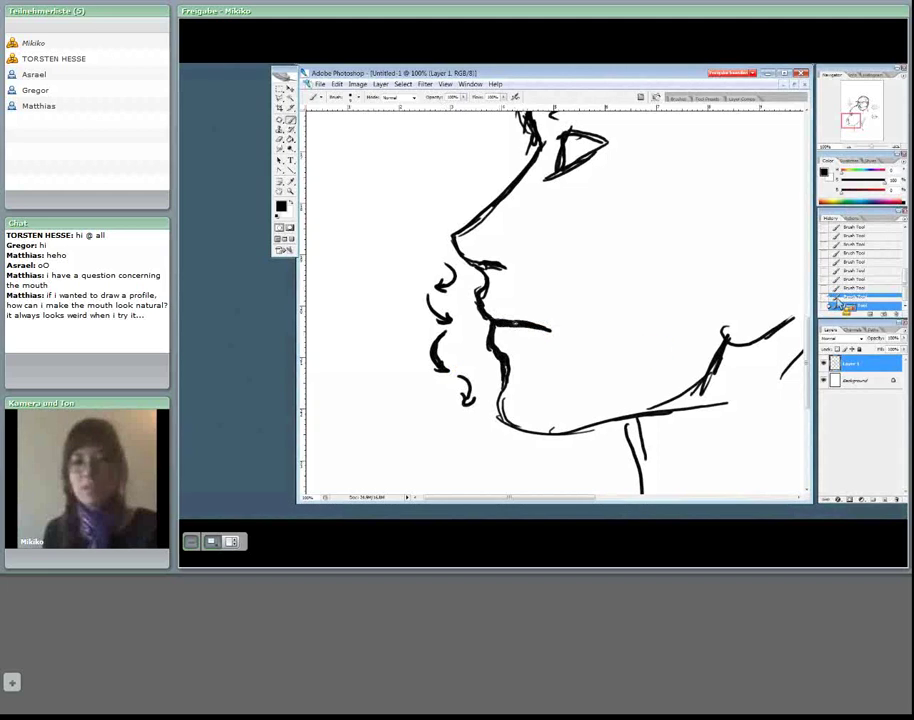
left_click(840, 297)
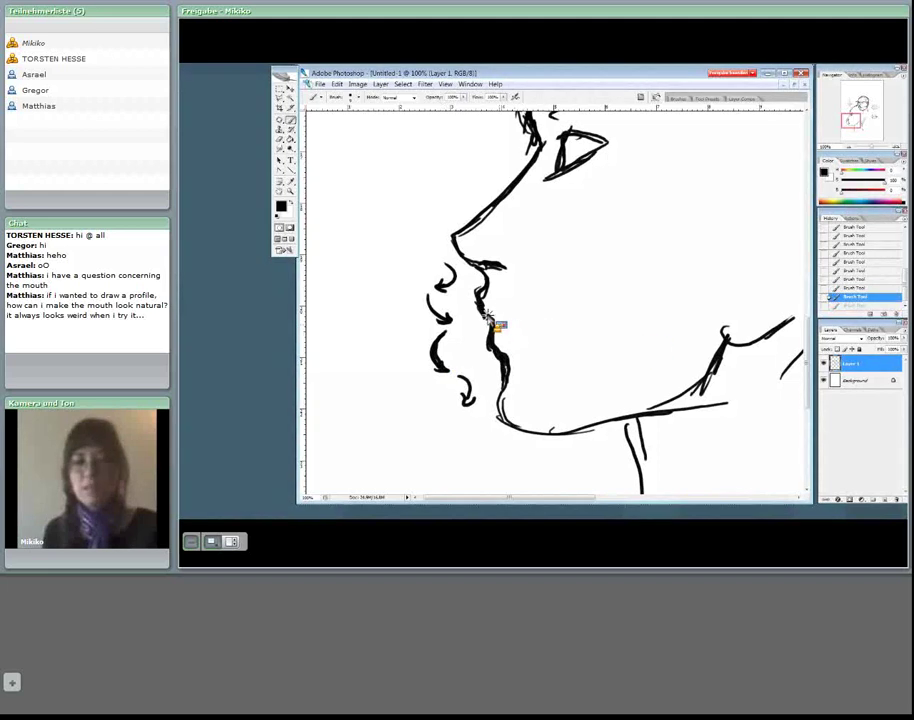
Try short mouth strokes bending slightly downward from the lips, and step back to the profile without a mouth line
left_click_drag(500, 319, 529, 320)
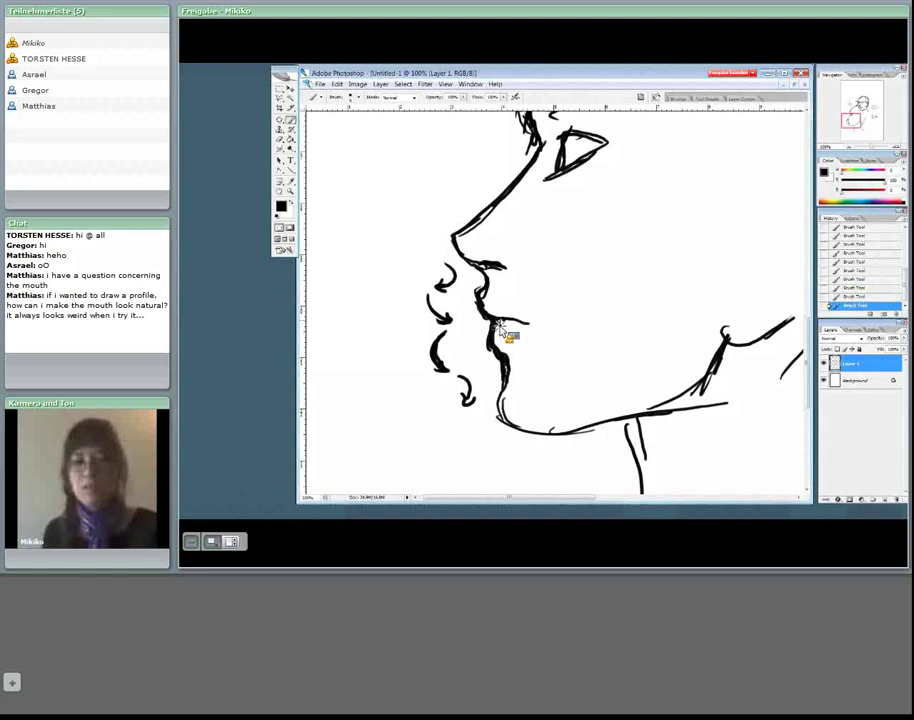
left_click_drag(501, 326, 525, 331)
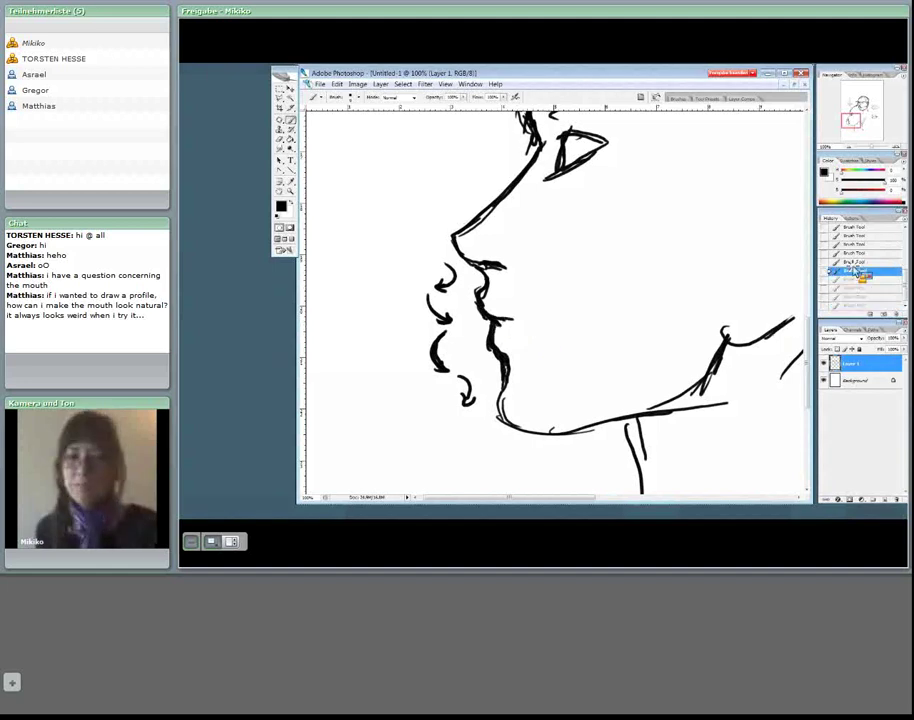
left_click(857, 262)
left_click(855, 253)
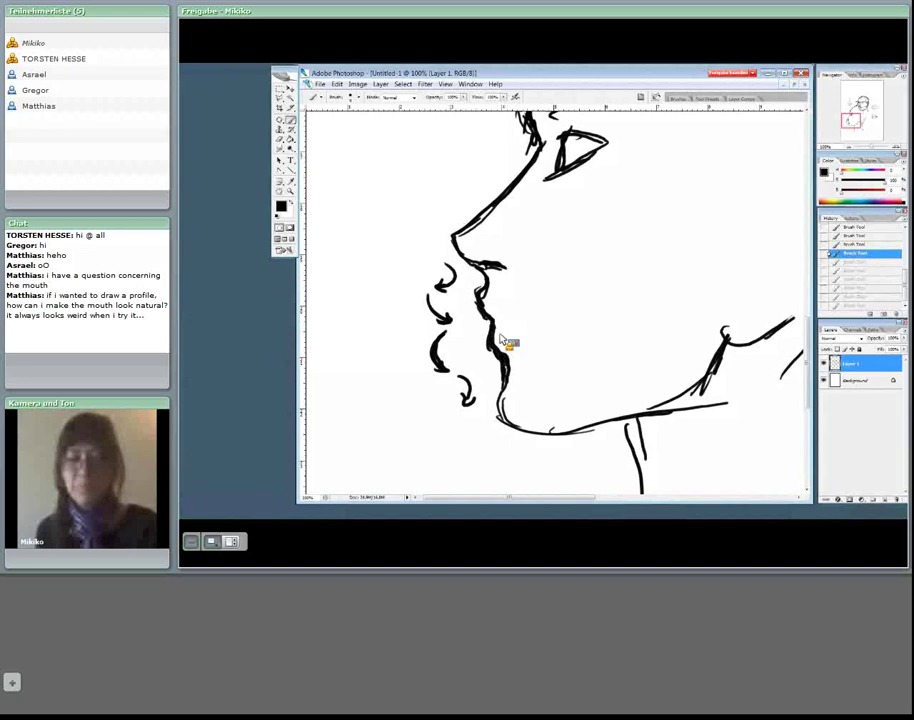
Draw a short black mouth line between the profile's lips and sketch a small level front-view mouth in front of the nose
left_click_drag(492, 320, 507, 321)
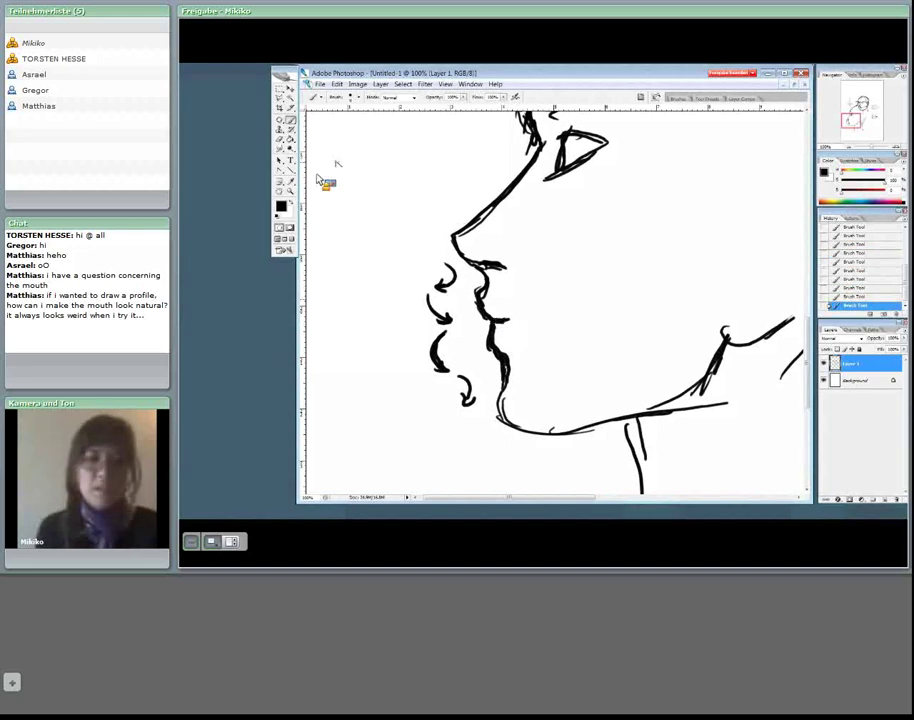
left_click_drag(330, 206, 352, 198)
mouse_move(423, 197)
left_mouse_down()
mouse_move(358, 200)
mouse_move(366, 182)
mouse_move(401, 214)
mouse_move(384, 196)
mouse_move(394, 197)
left_mouse_up()
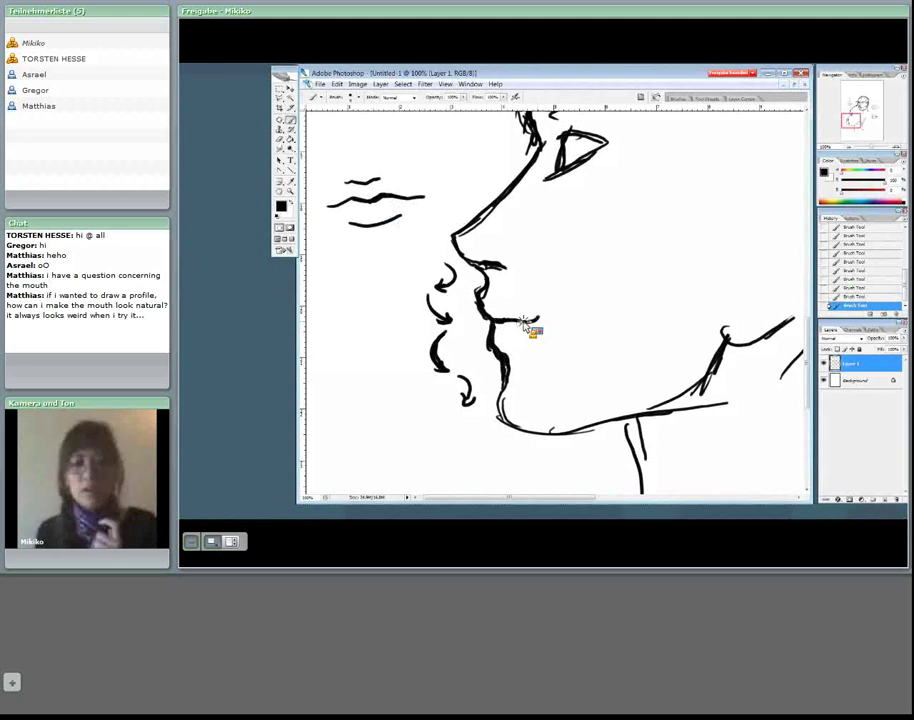
Try extending the profile's mouth line with an upturned end, undo it, and extend the line horizontally toward the cheek instead
left_click_drag(488, 315, 539, 317)
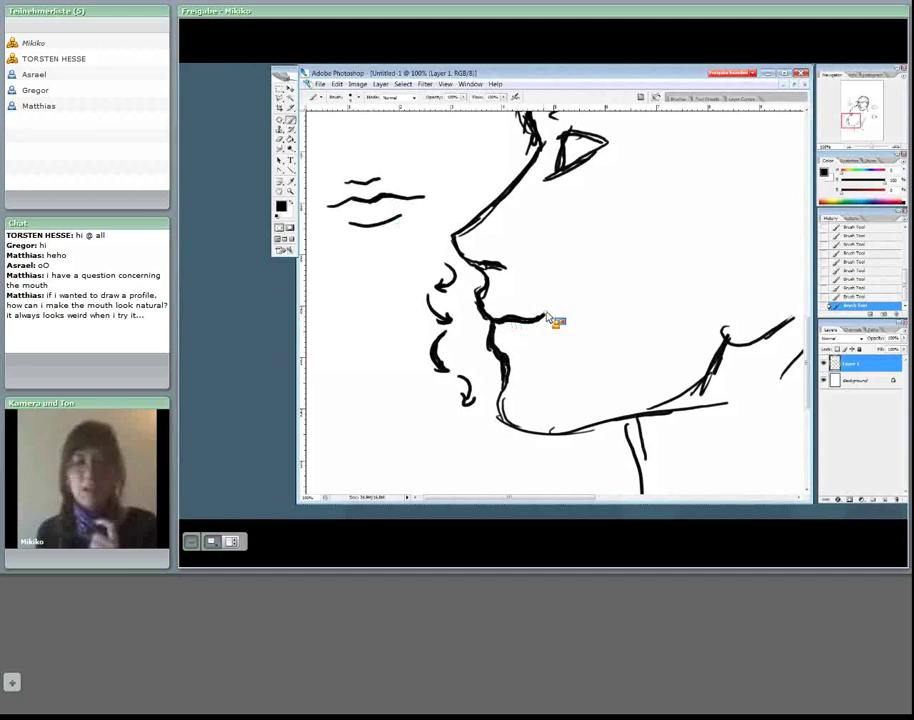
key("ctrl+z")
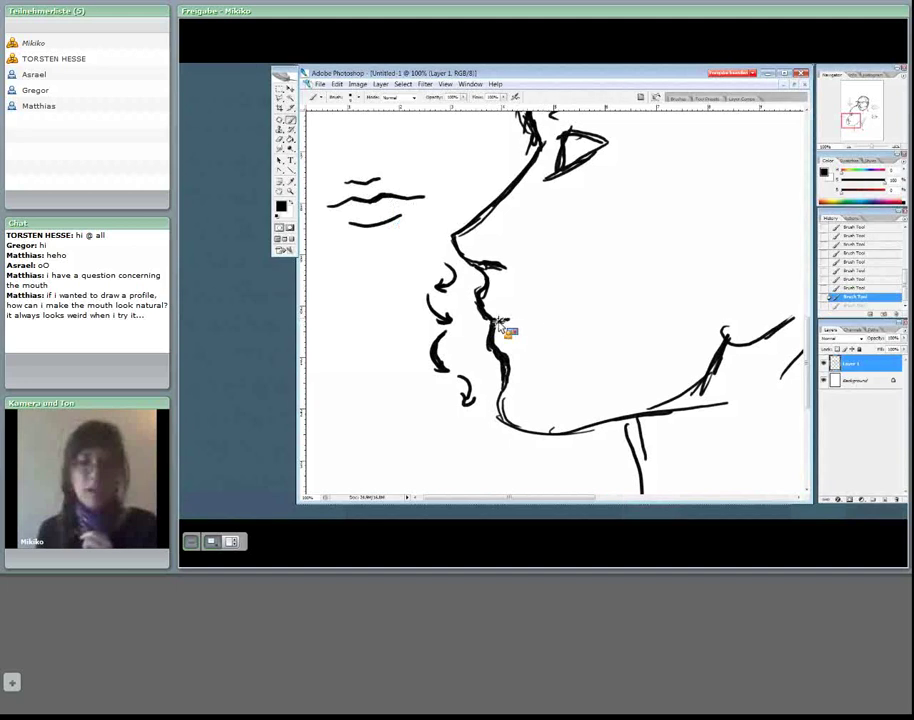
left_click_drag(489, 322, 541, 322)
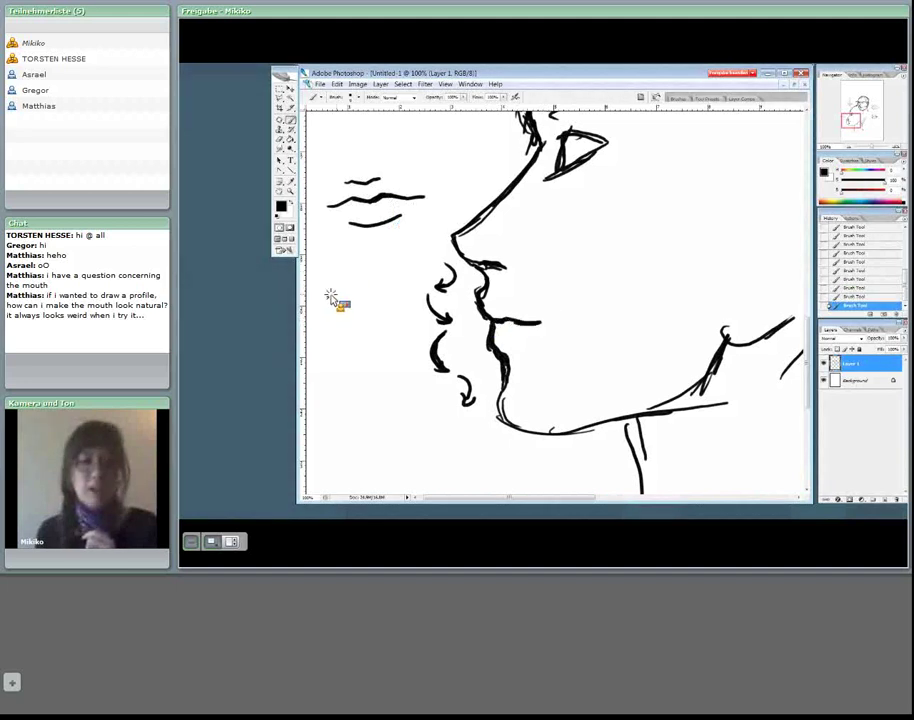
Sketch a second small mouth below the first, tilted upward with parallel lip curves and accented corners
mouse_move(327, 279)
left_mouse_down()
mouse_move(369, 259)
mouse_move(396, 270)
left_mouse_up()
left_click_drag(348, 307, 390, 289)
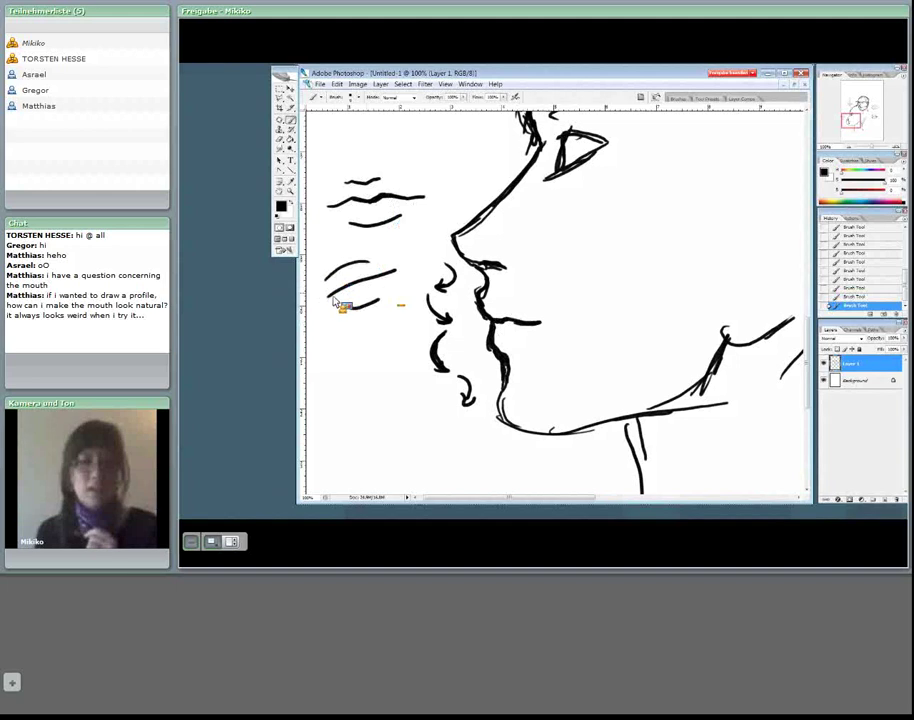
left_click(326, 298)
left_click_drag(331, 297, 402, 273)
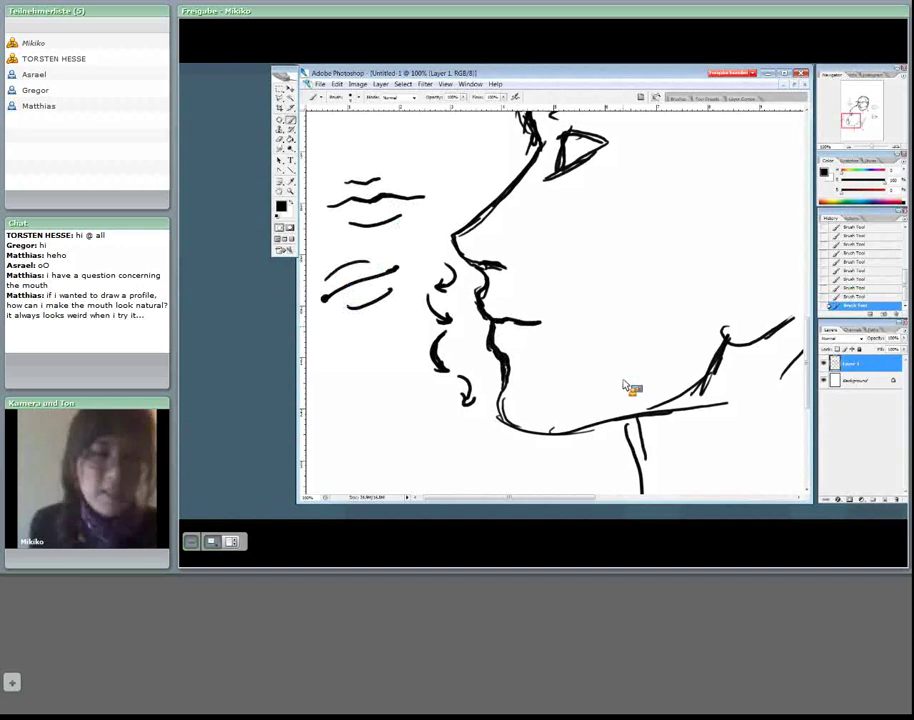
Review the whole page with the head, profile and mouth sketches
left_click(401, 503)
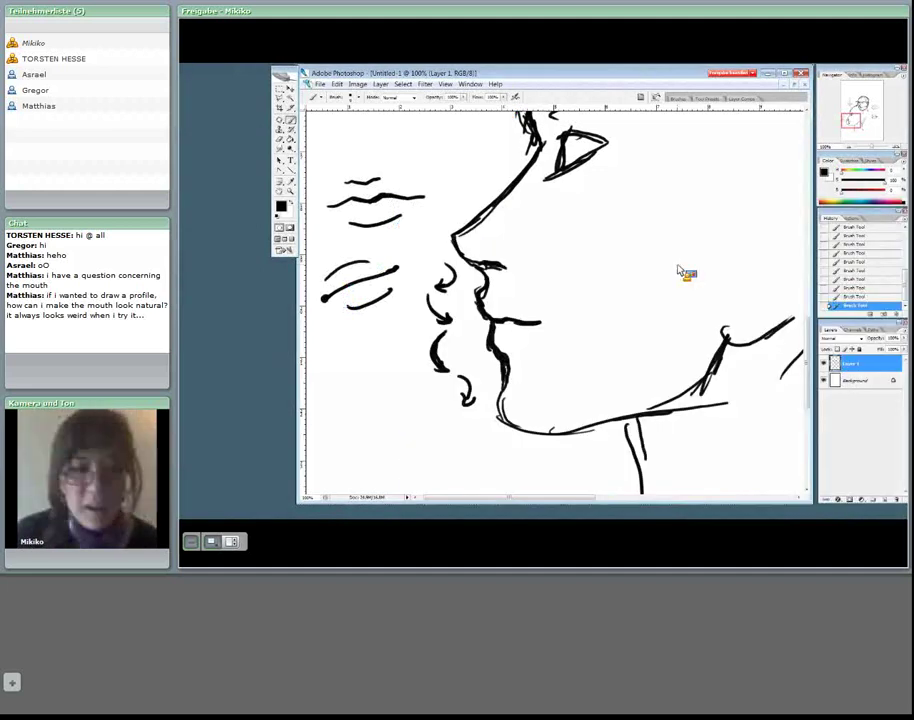
key("ctrl+minus")
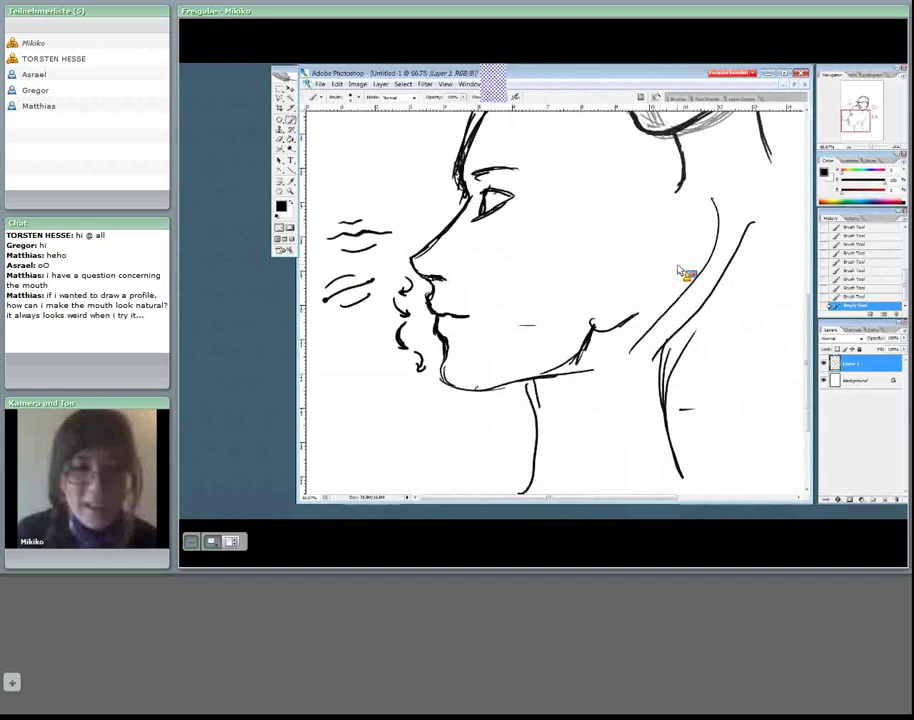
key("ctrl+minus")
key("ctrl+minus")
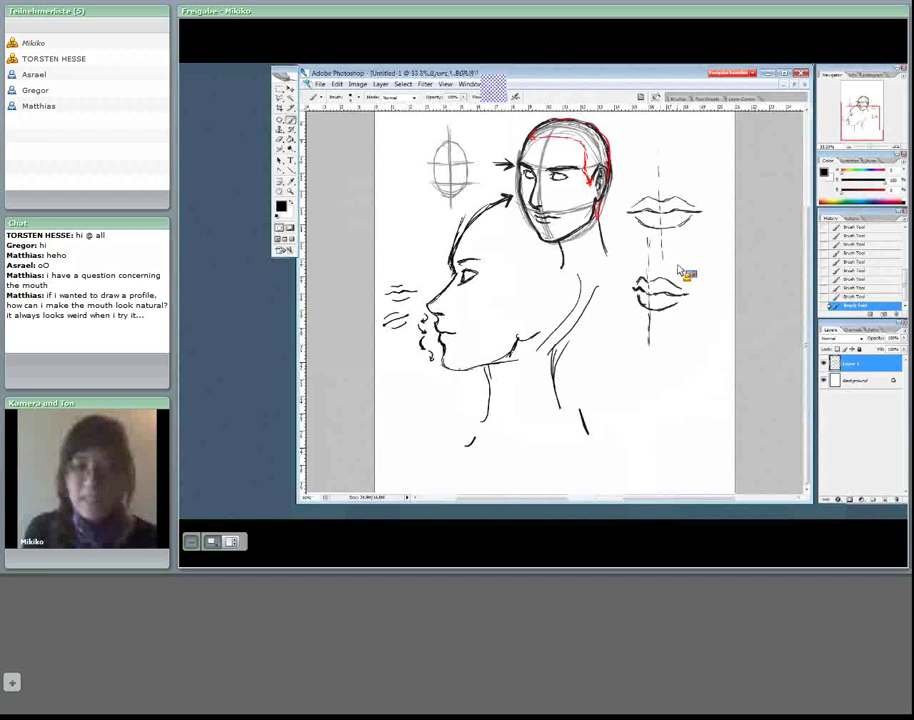
key("ctrl+plus")
scroll(676, 275, "up", 3)
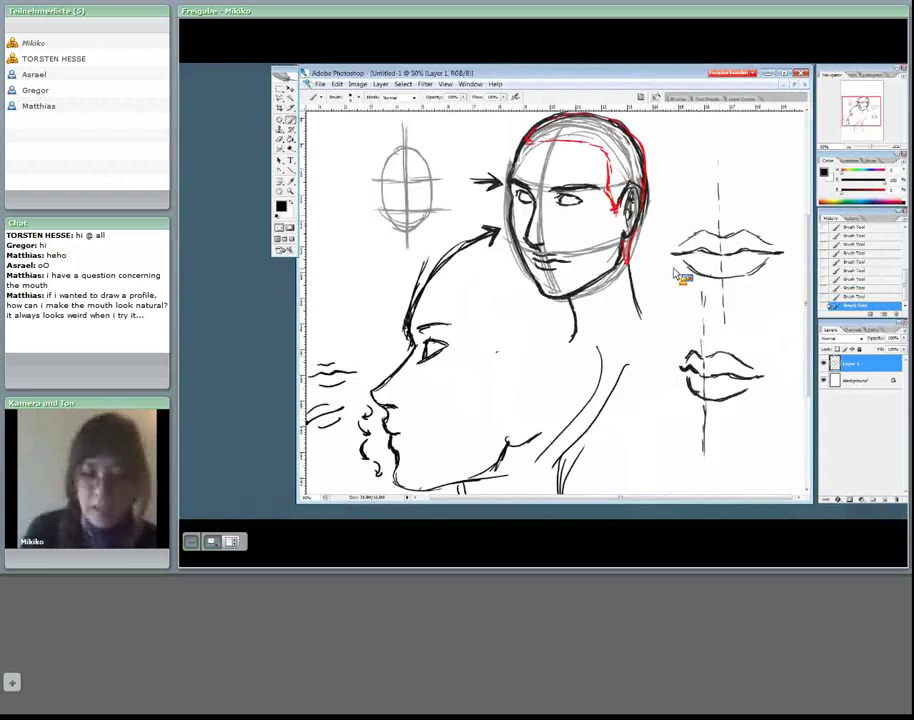
key("ctrl+minus")
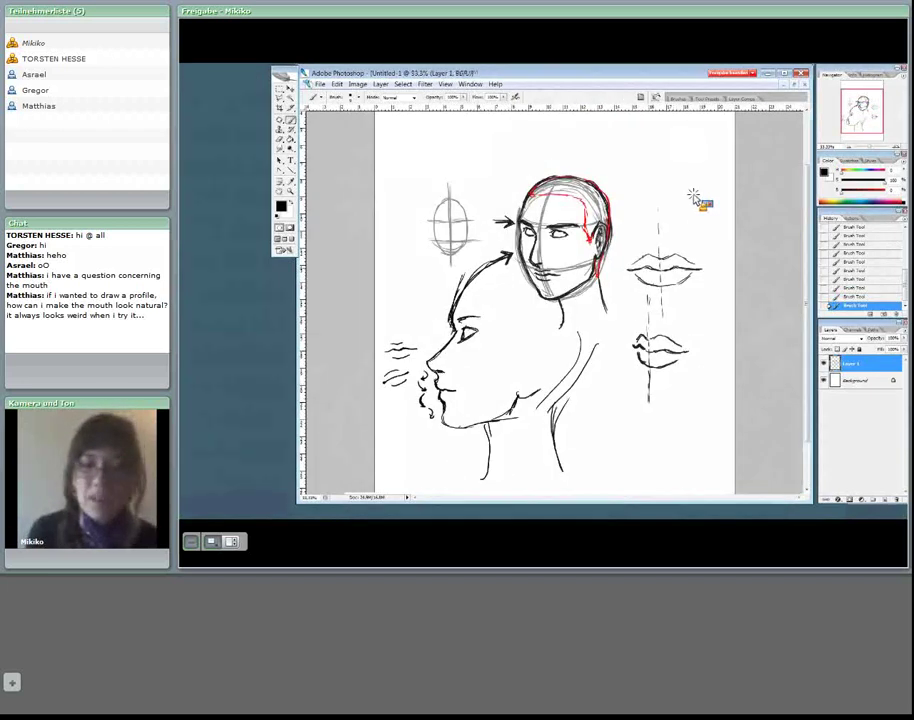
scroll(781, 295, "down", 1)
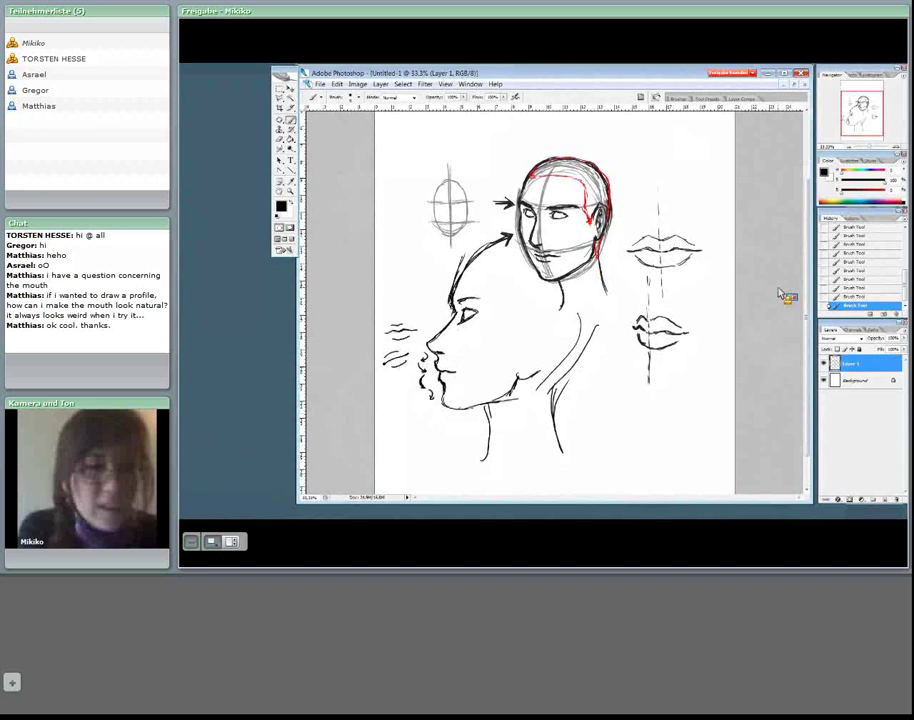